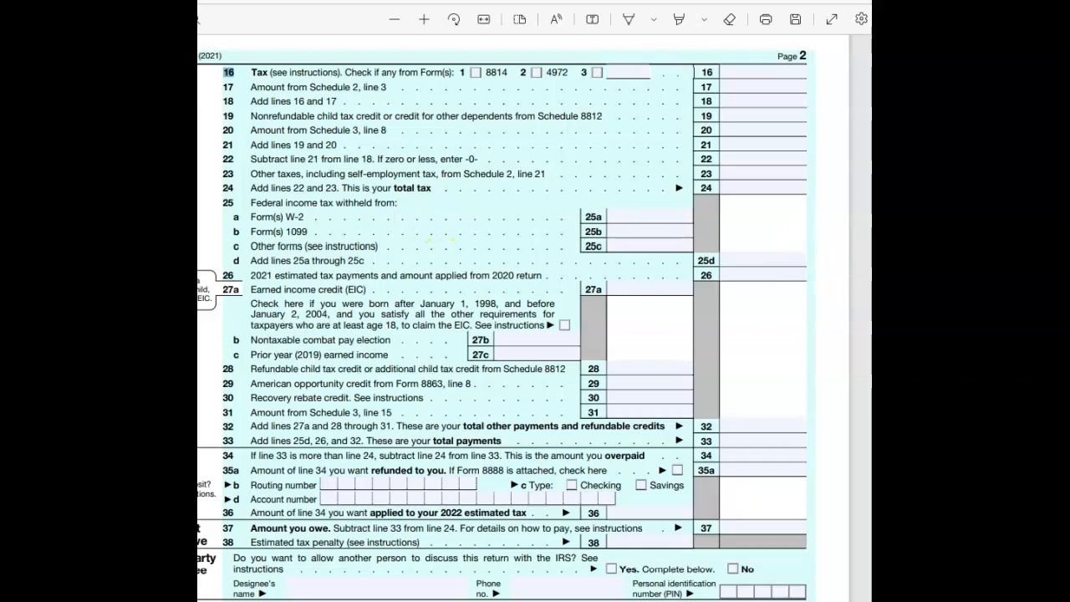
Switch to the Qualified Dividends and Capital Gain Tax Worksheet in Excel and review its introductory notes and the Schedule D question.
key("alt+Tab")
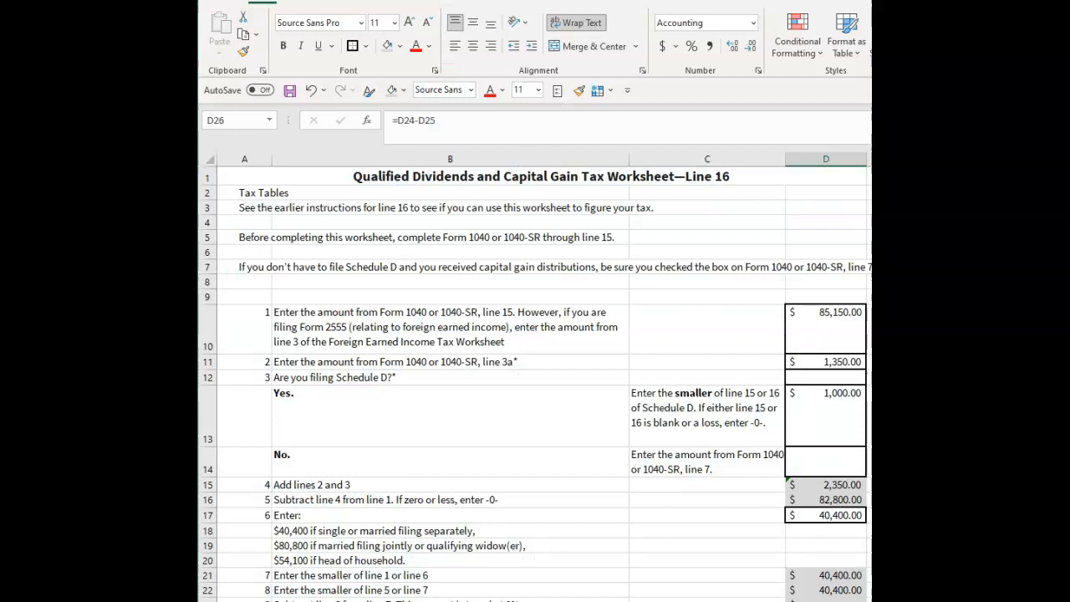
scroll(698, 349, "down", 1)
scroll(698, 349, "up", 1)
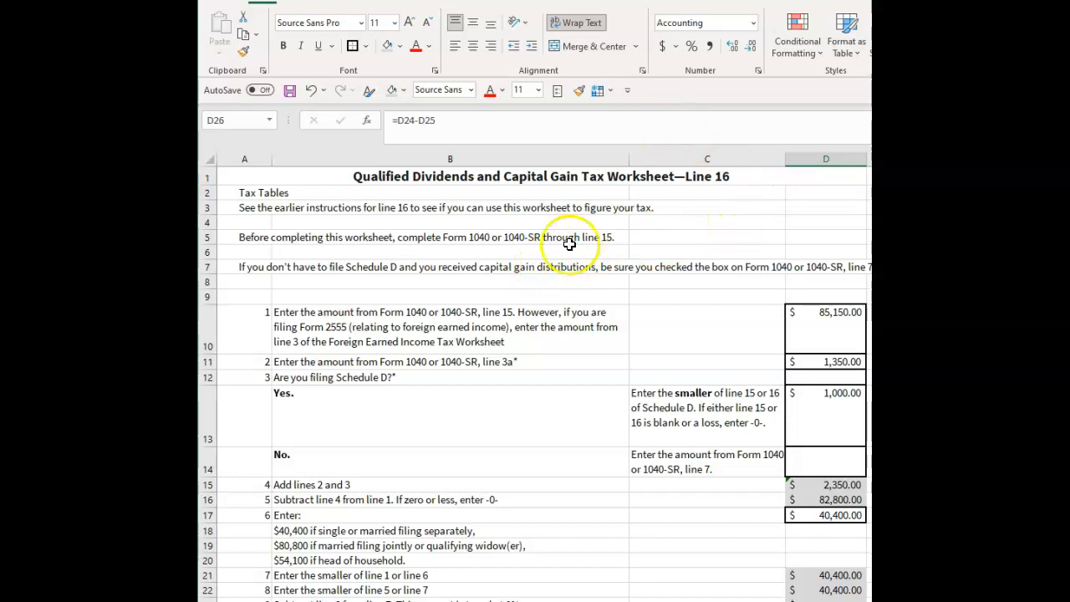
left_click(556, 266)
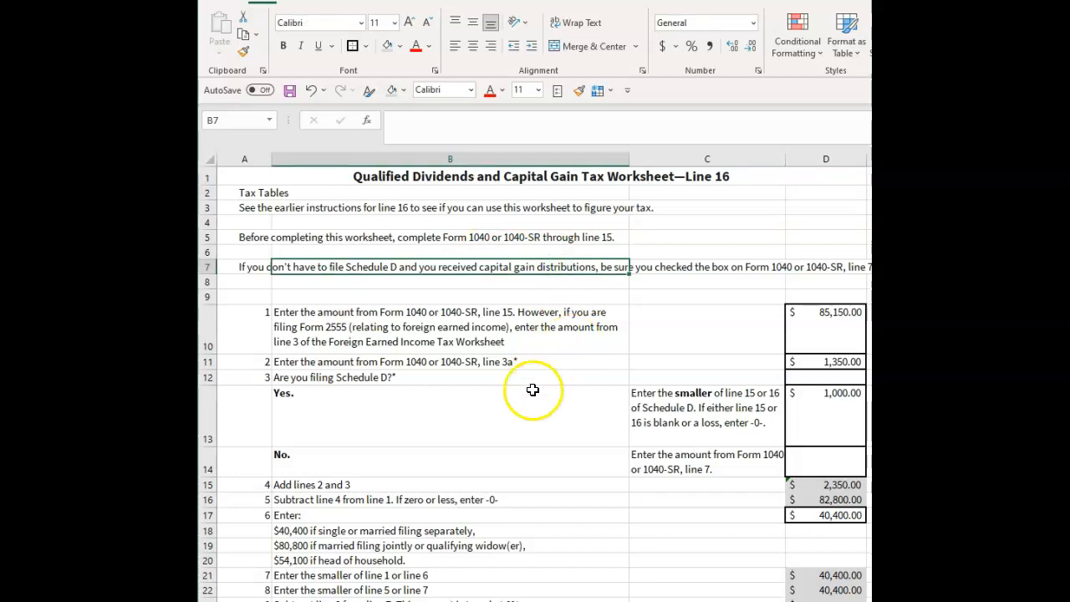
left_click(516, 409)
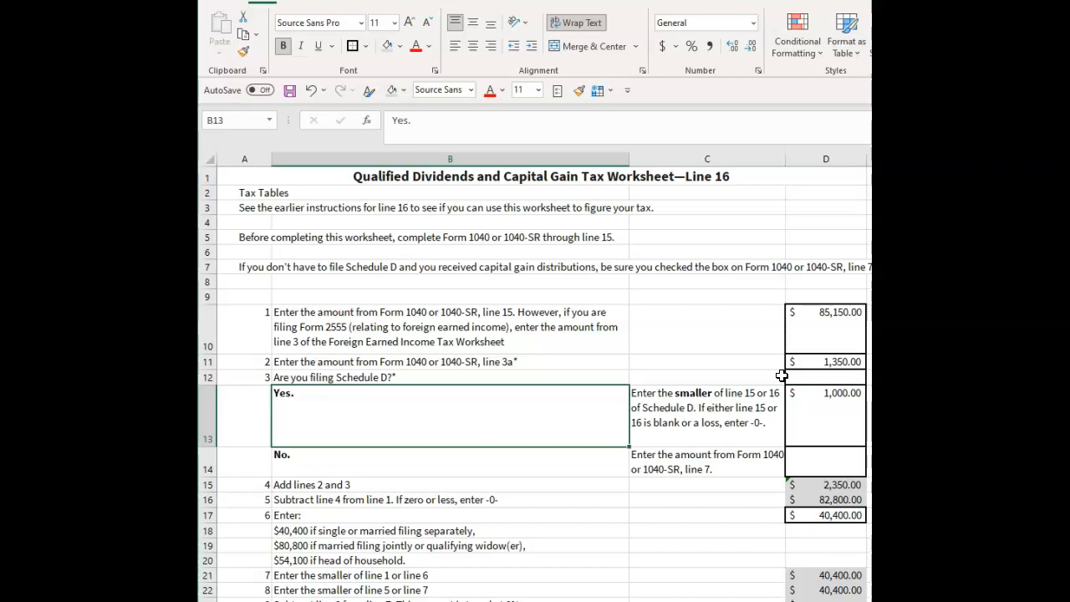
Inspect the calculated amounts on worksheet lines 5, 7 and 8 and look over the remaining lines.
left_click(836, 500)
left_click(832, 576)
left_click(843, 590)
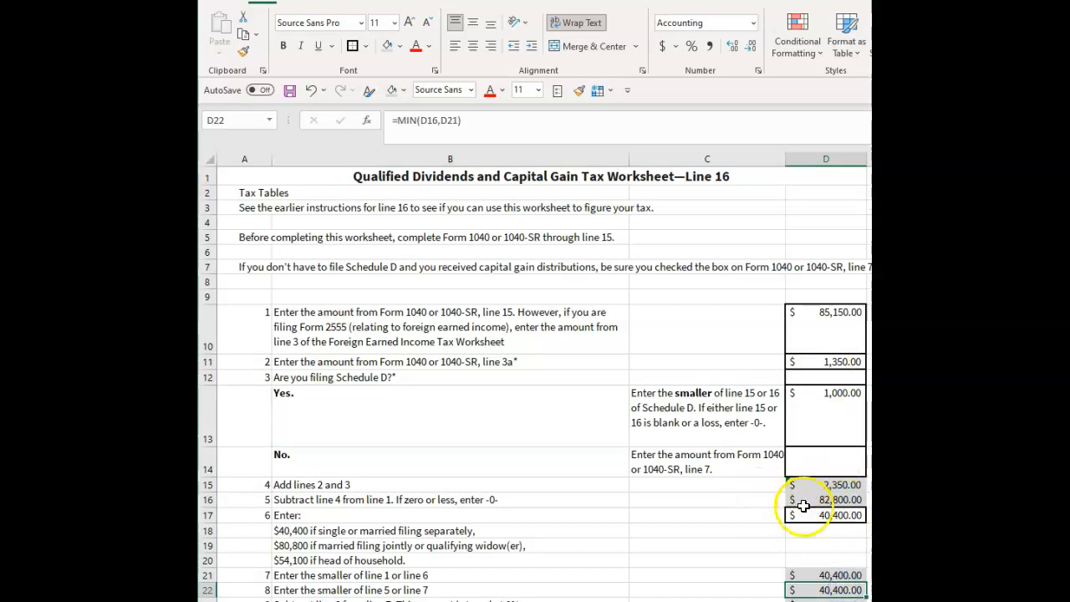
scroll(801, 511, "down", 9)
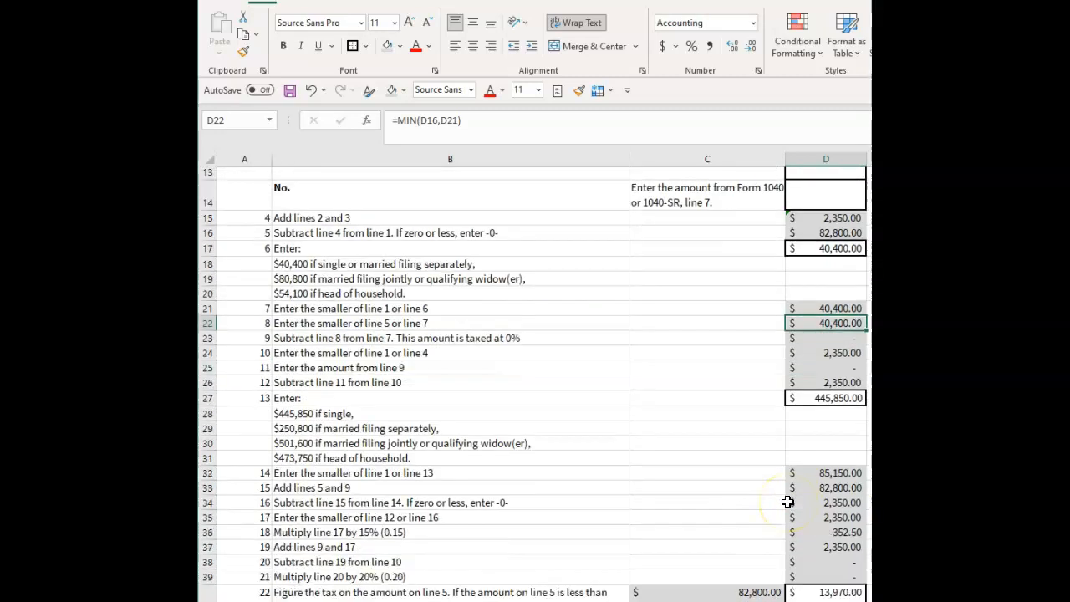
scroll(788, 502, "up", 9)
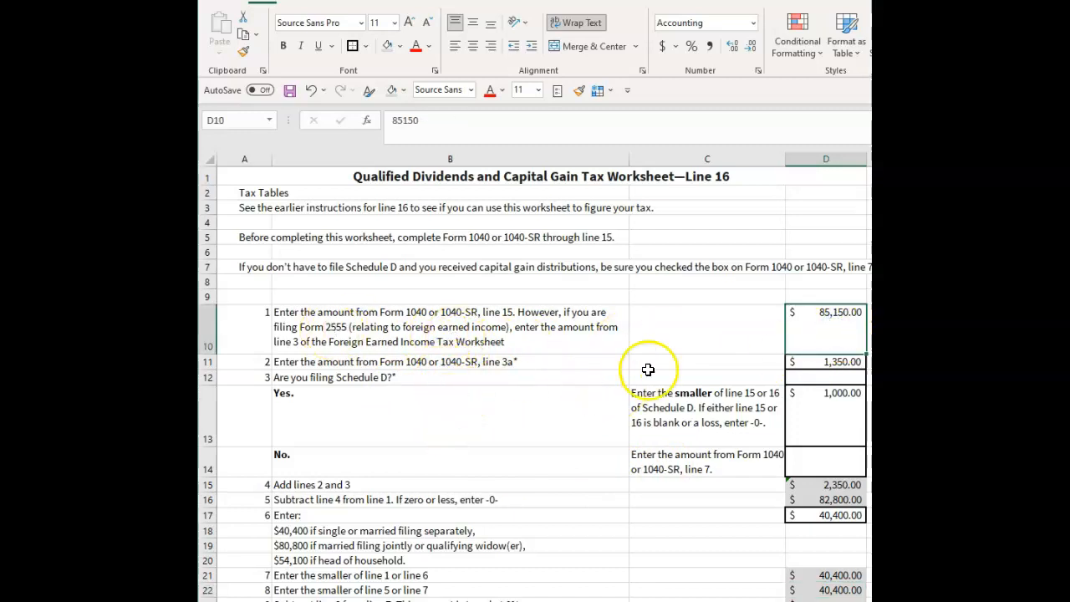
Compare the worksheet's line 2 entry with the qualified dividends line 3a on the Form 1040 PDF, and return to Excel.
left_click(828, 368)
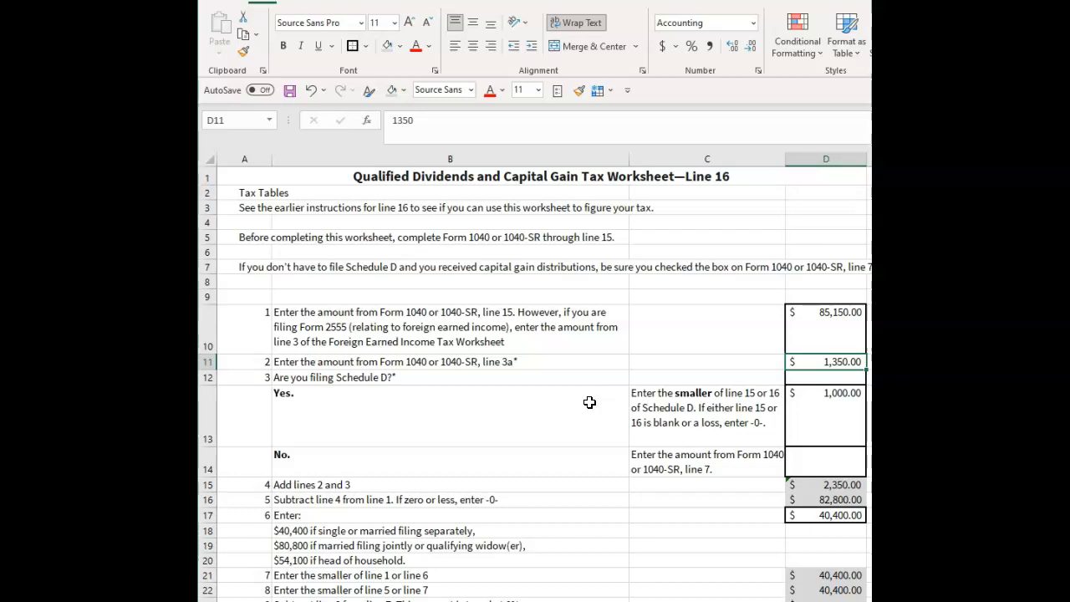
key("alt+Tab")
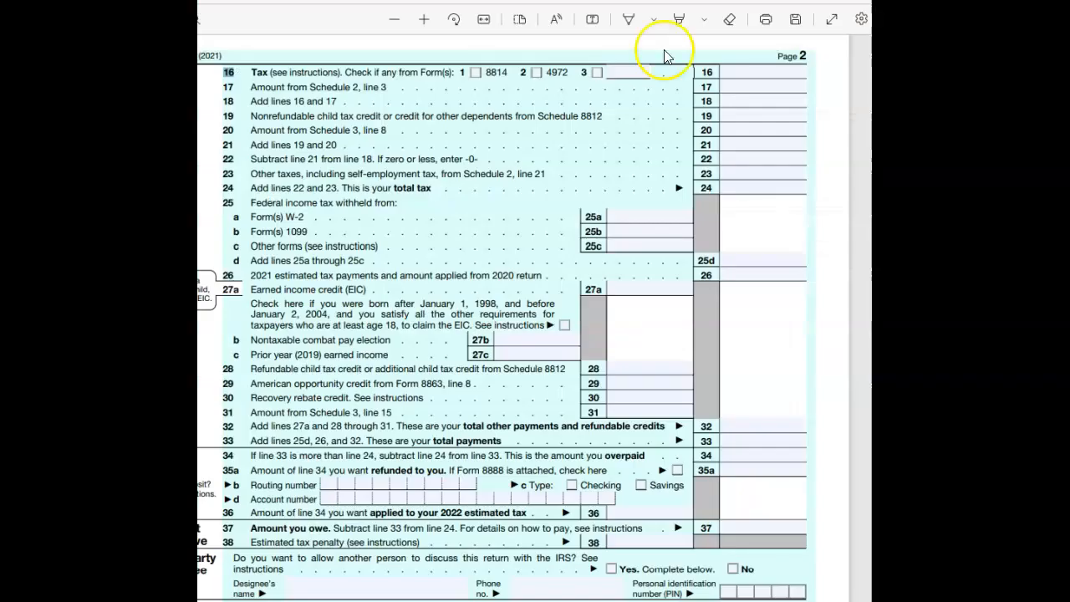
scroll(576, 291, "up", 10)
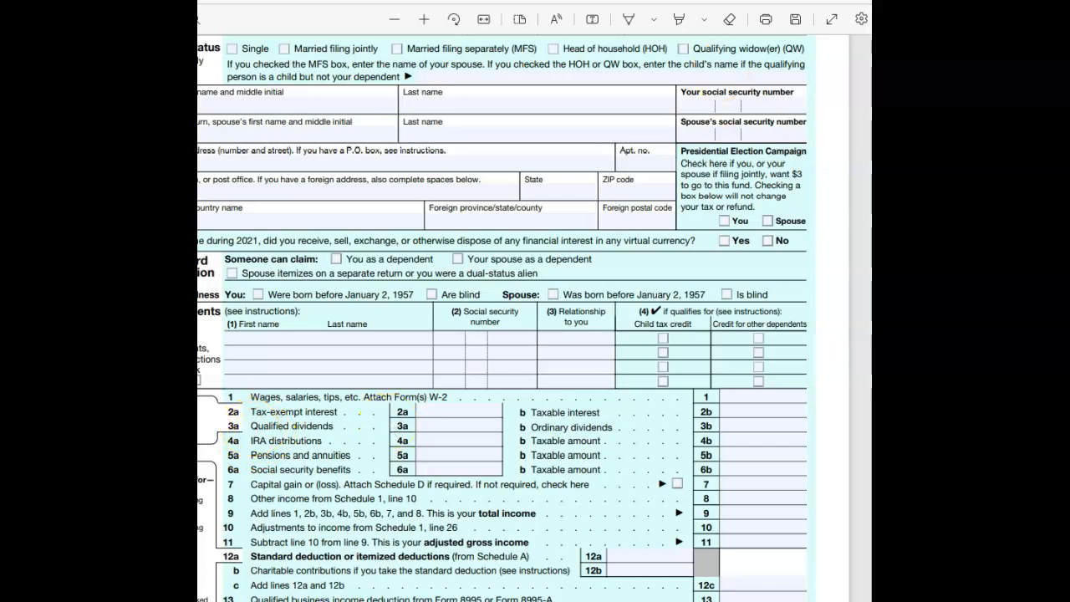
key("alt+Tab")
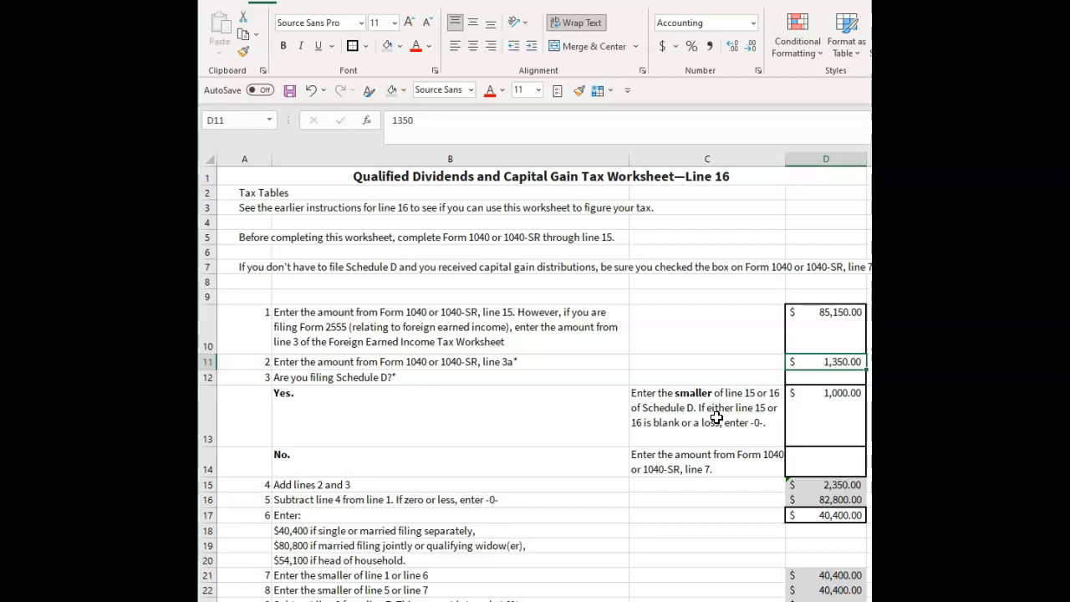
Examine the Schedule D amount on worksheet line 3 and the sum formula on line 4.
left_click(854, 426)
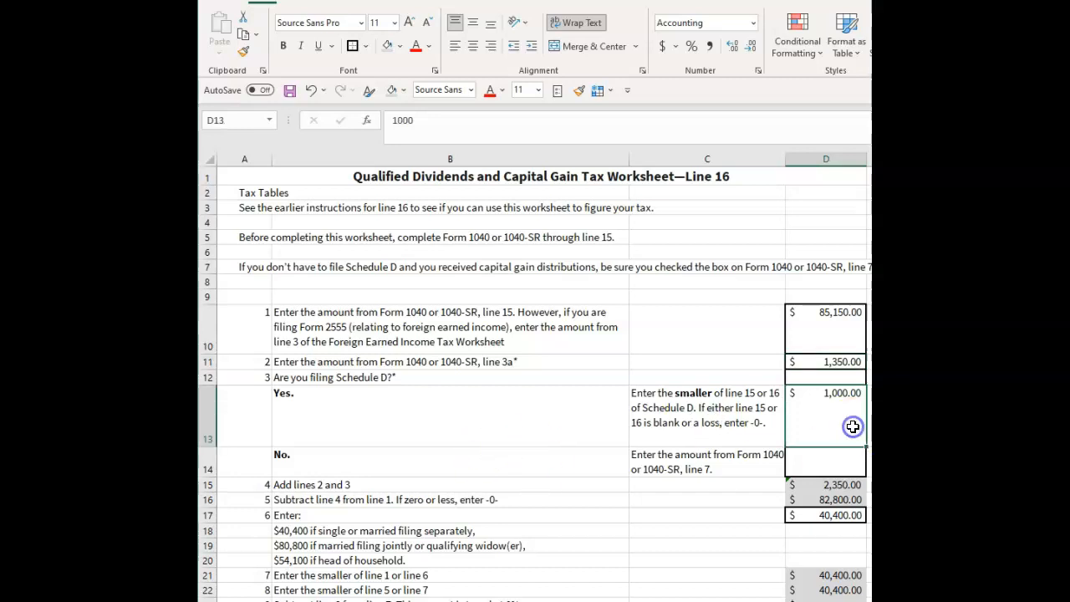
scroll(854, 426, "down", 1)
left_click(516, 438)
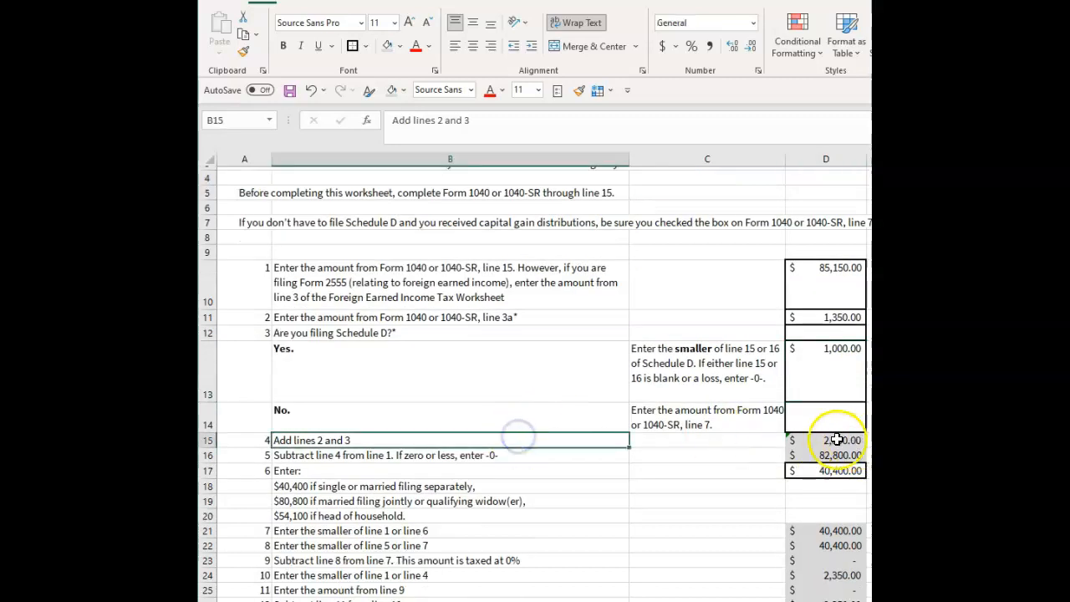
left_click(837, 439)
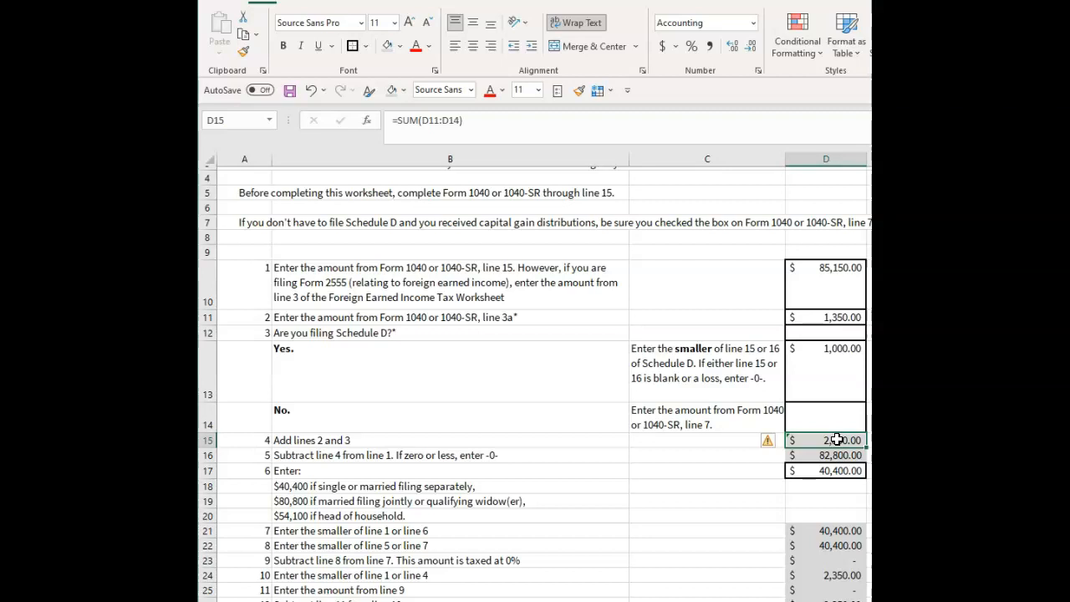
left_click(870, 428)
left_click(848, 444)
Trace the line 4 total in D15 to its source range, the line 2 and 3 amounts in D11:D14.
left_click(829, 379)
left_click_drag(829, 380, 825, 422)
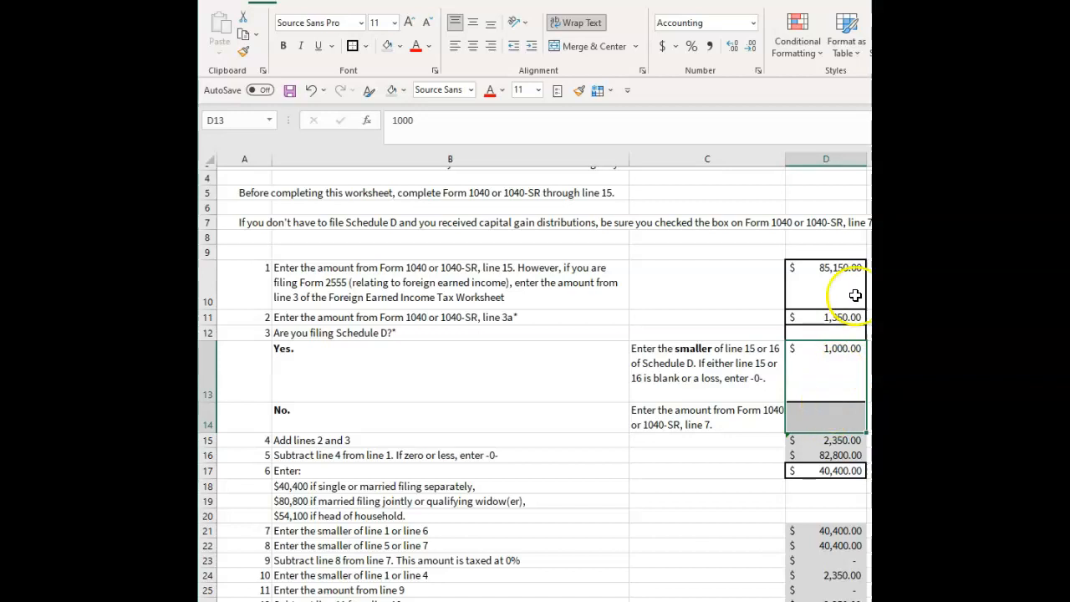
left_click(822, 317)
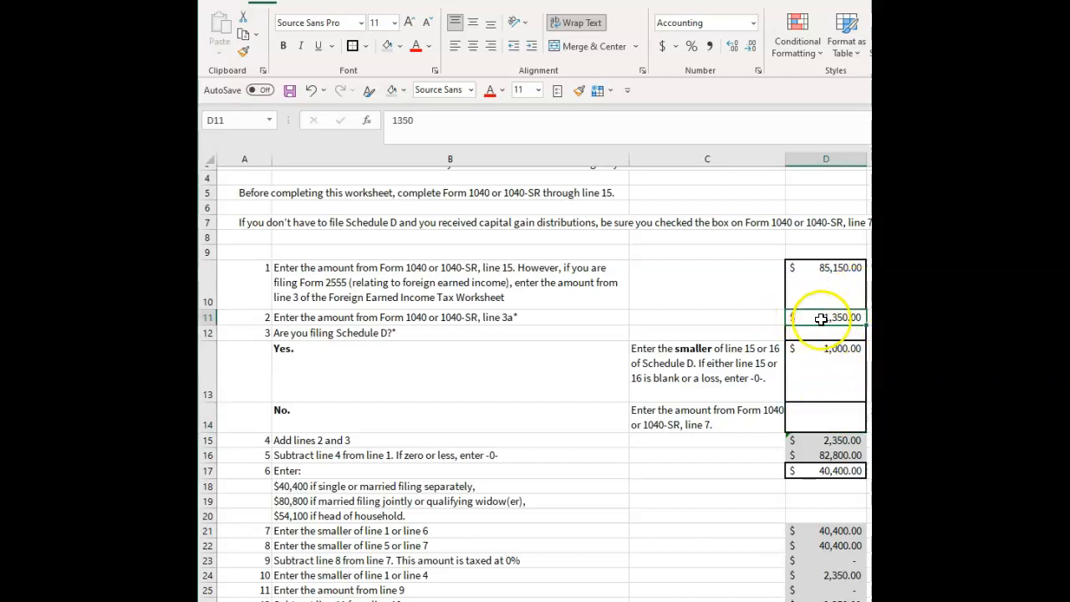
left_click(838, 439)
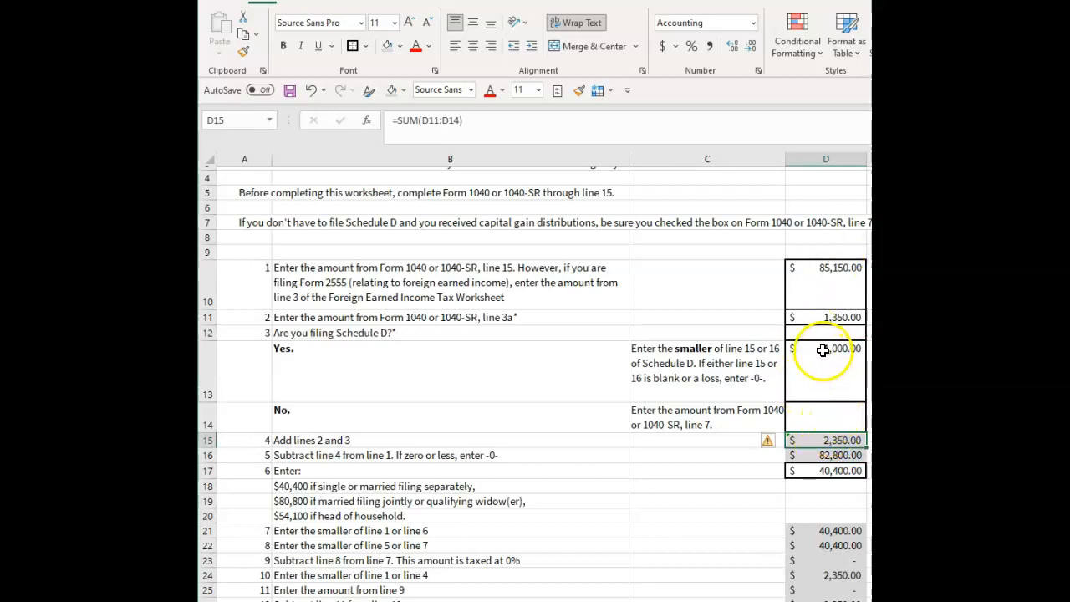
left_click_drag(826, 317, 817, 428)
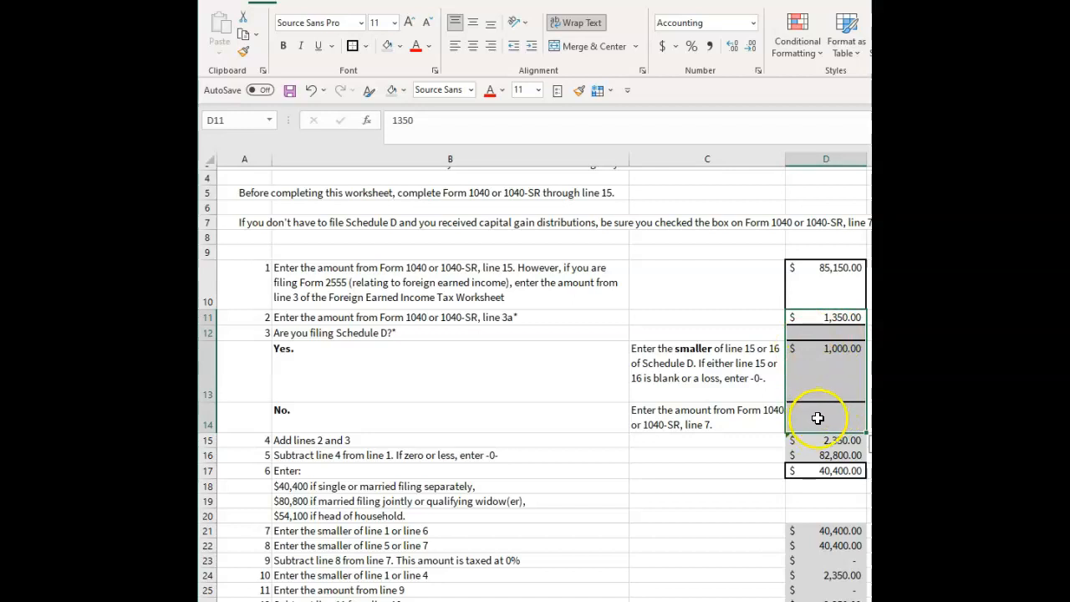
left_click(698, 453)
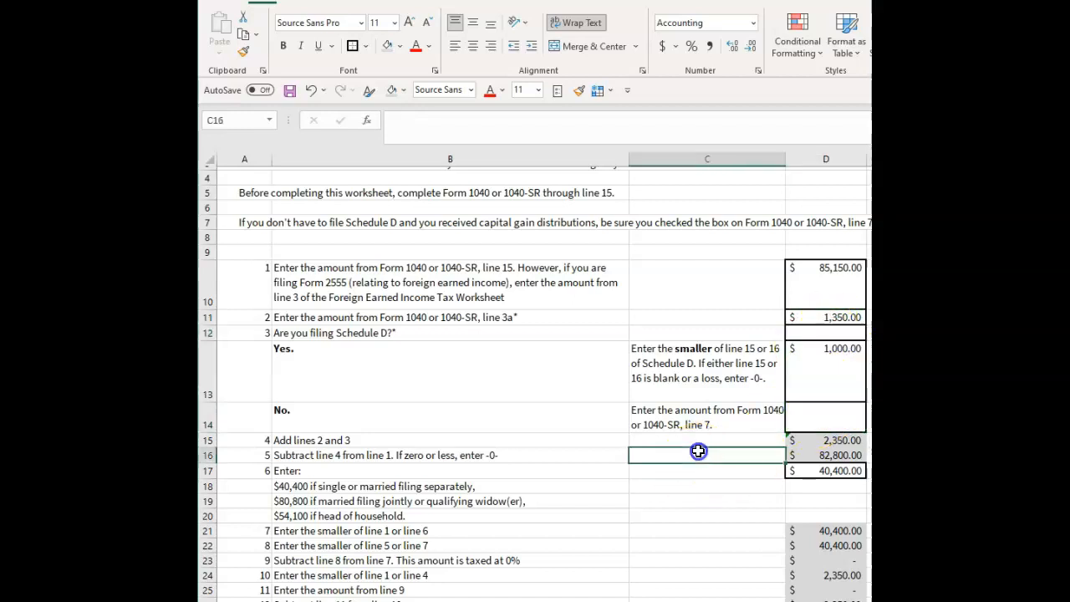
left_click(832, 440)
left_click_drag(826, 319, 823, 419)
left_click(823, 440)
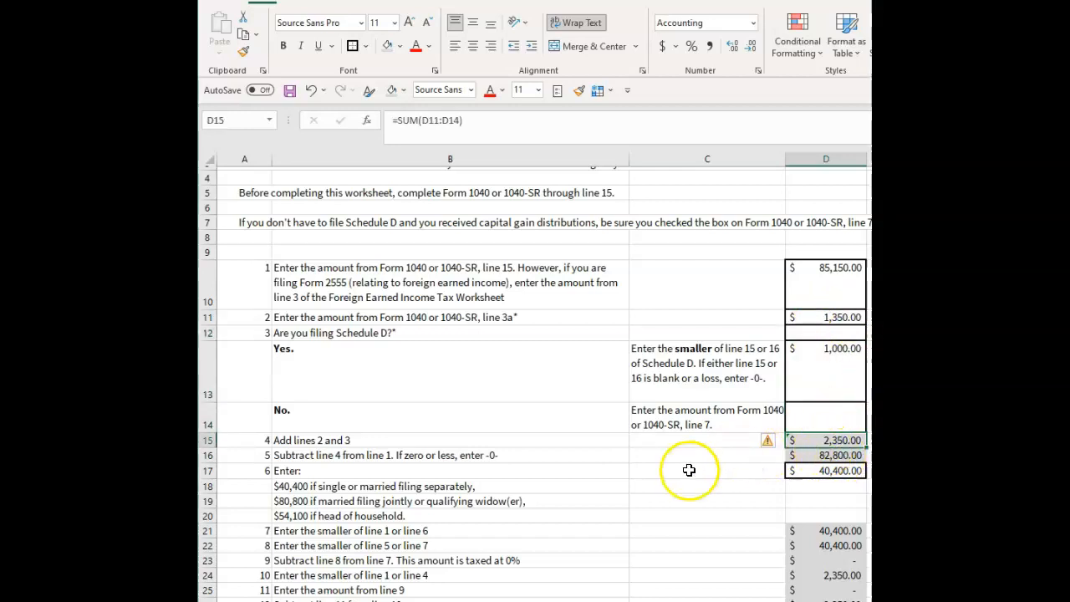
Review the line 5 subtraction formula and the line 6 threshold amount against the filing status options in B18:B20.
left_click(813, 459)
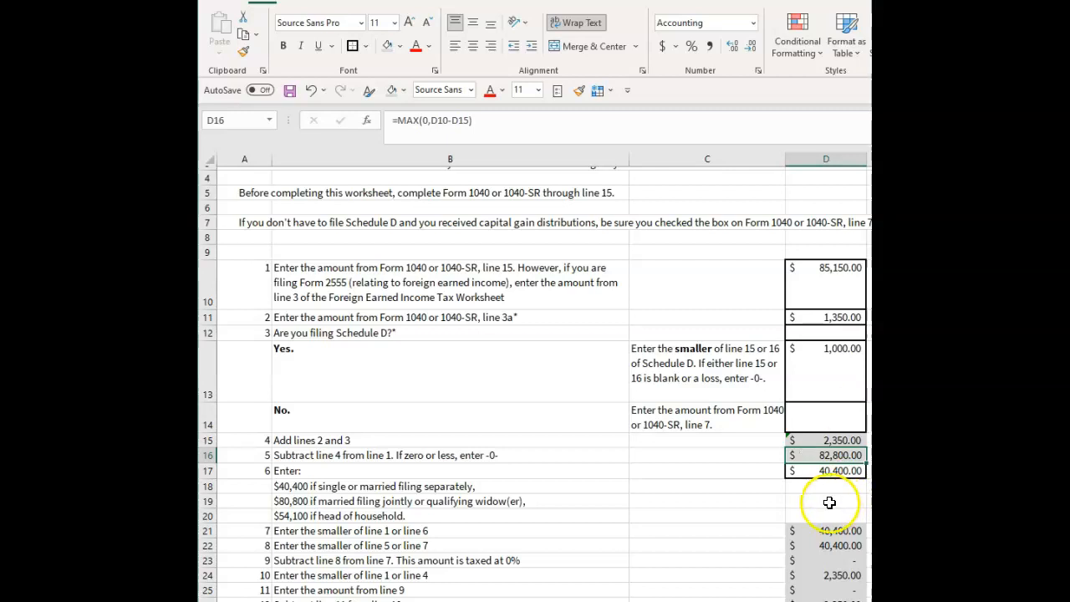
left_click(824, 474)
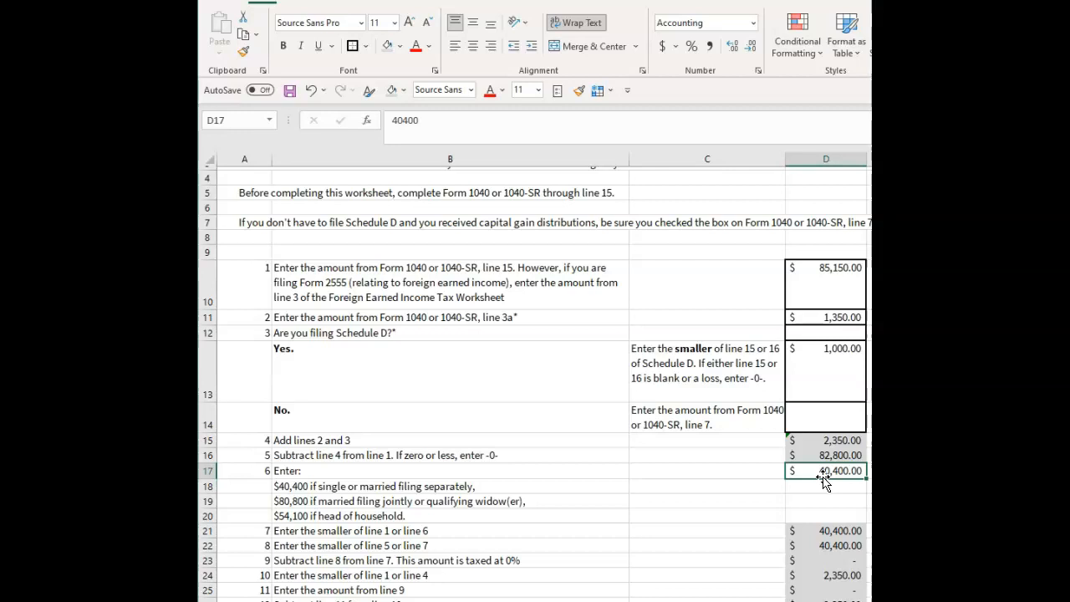
left_click_drag(353, 489, 355, 515)
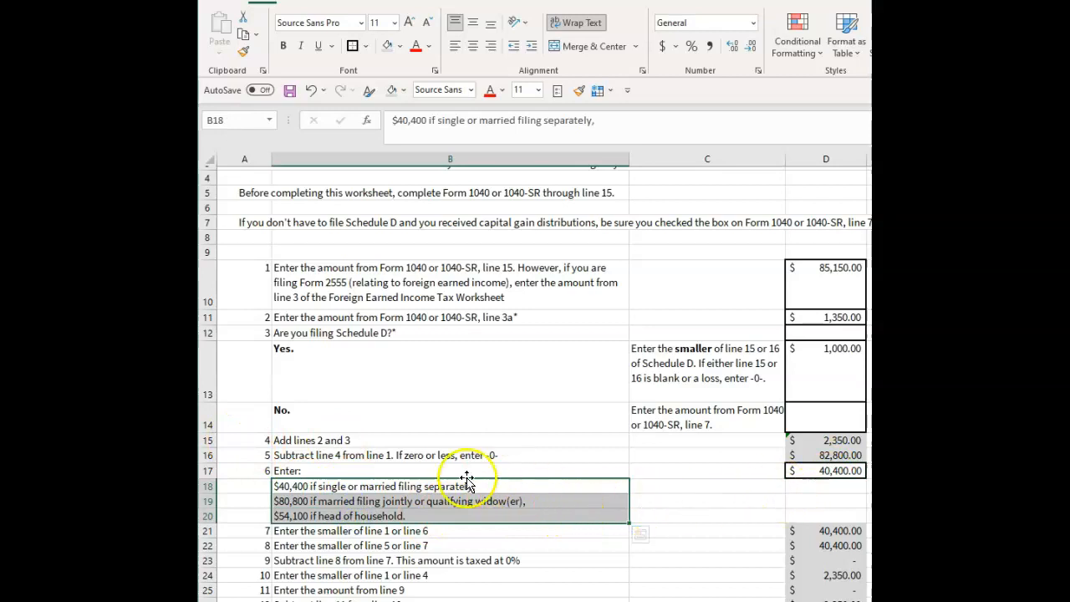
left_click(577, 473)
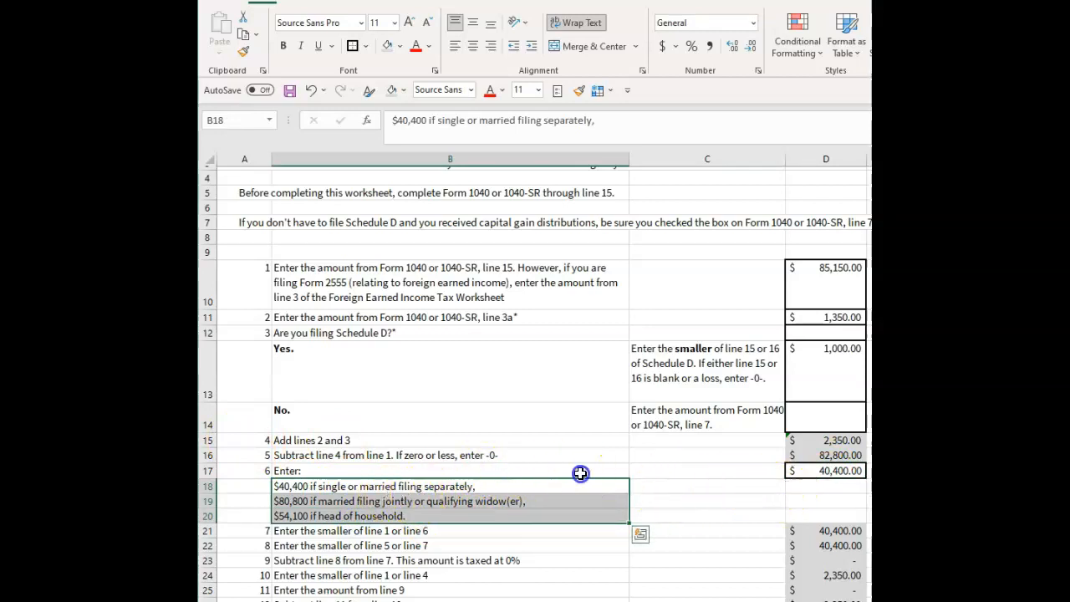
Check the line 7 formula for the smaller amount against its sources on lines 1 and 6.
left_click(442, 535)
scroll(468, 527, "down", 2)
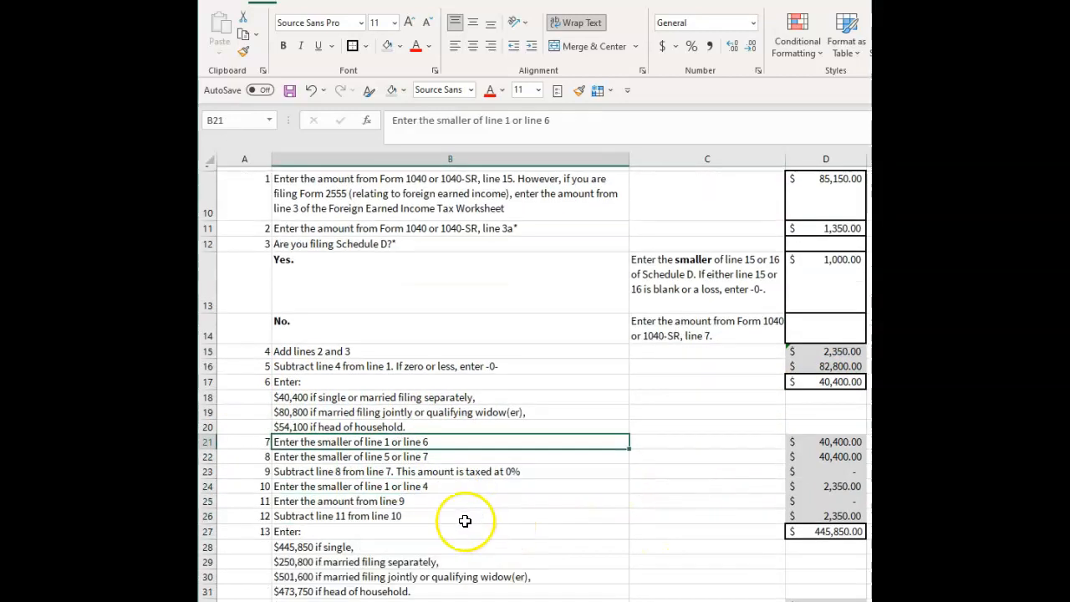
left_click(393, 487)
left_click(396, 445)
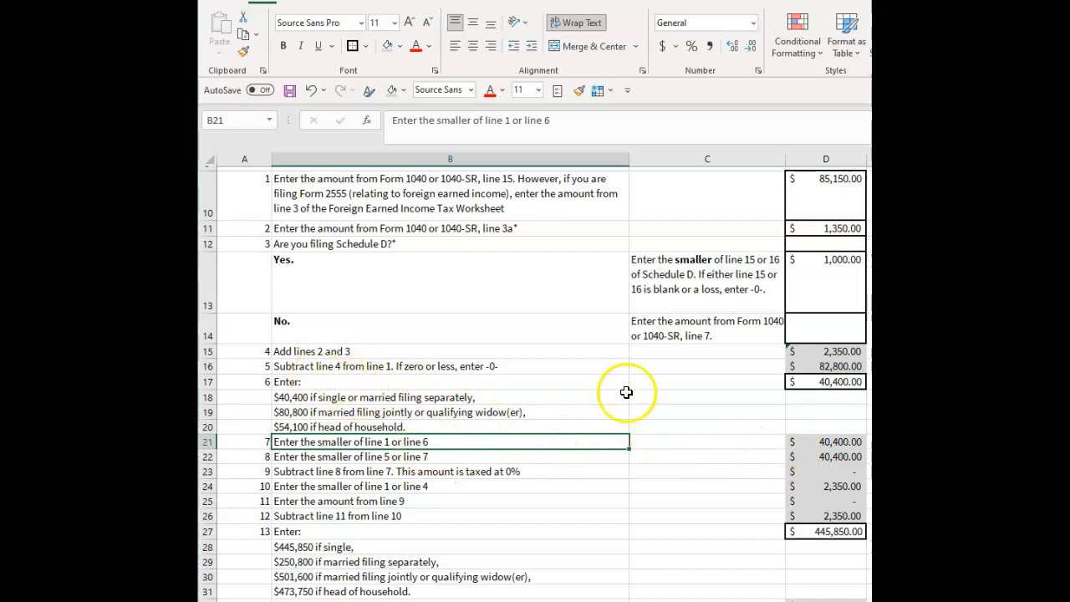
left_click(824, 382)
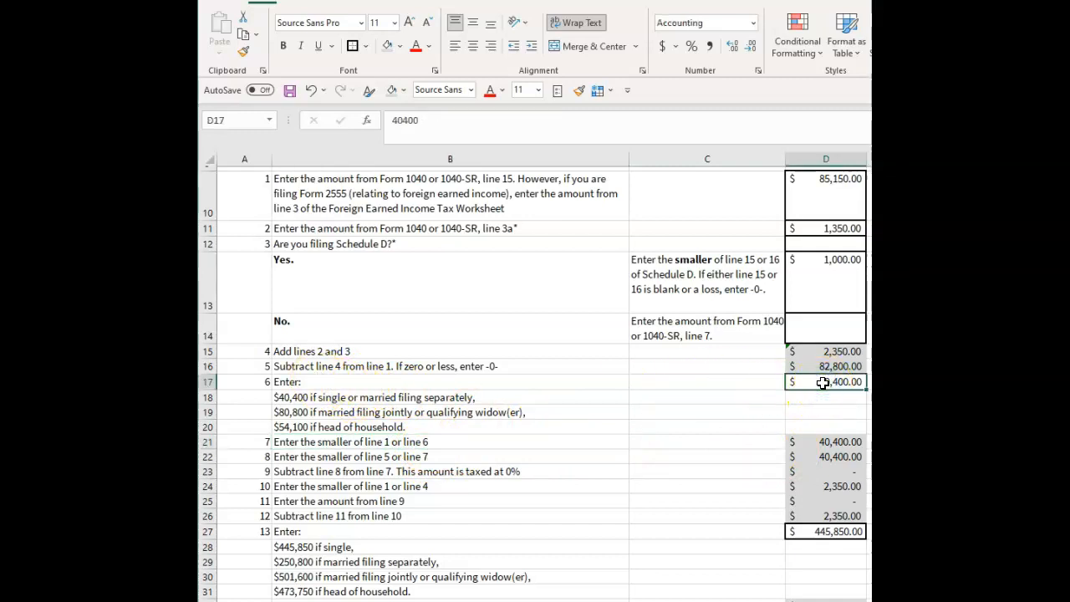
left_click(808, 202)
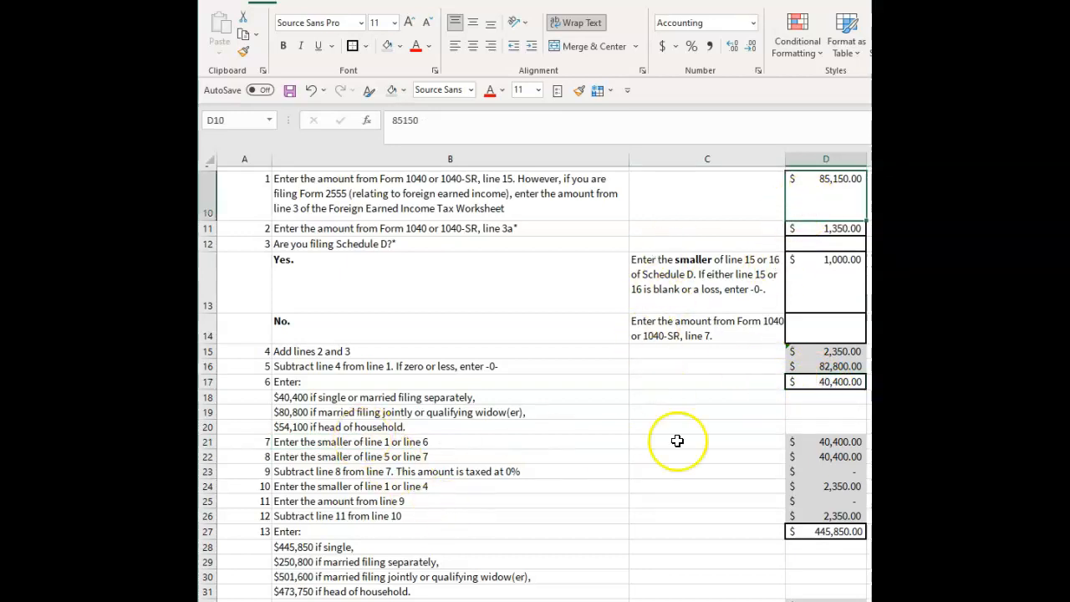
left_click(824, 442)
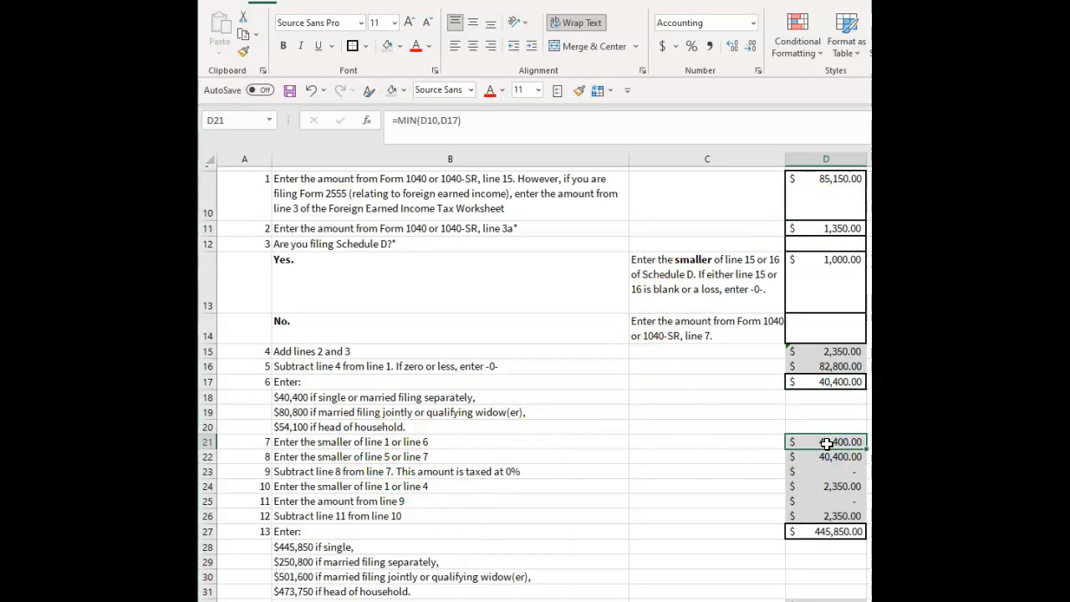
Examine the formulas behind worksheet lines 8, 9 and 10 in cells D22 to D24.
left_click(820, 458)
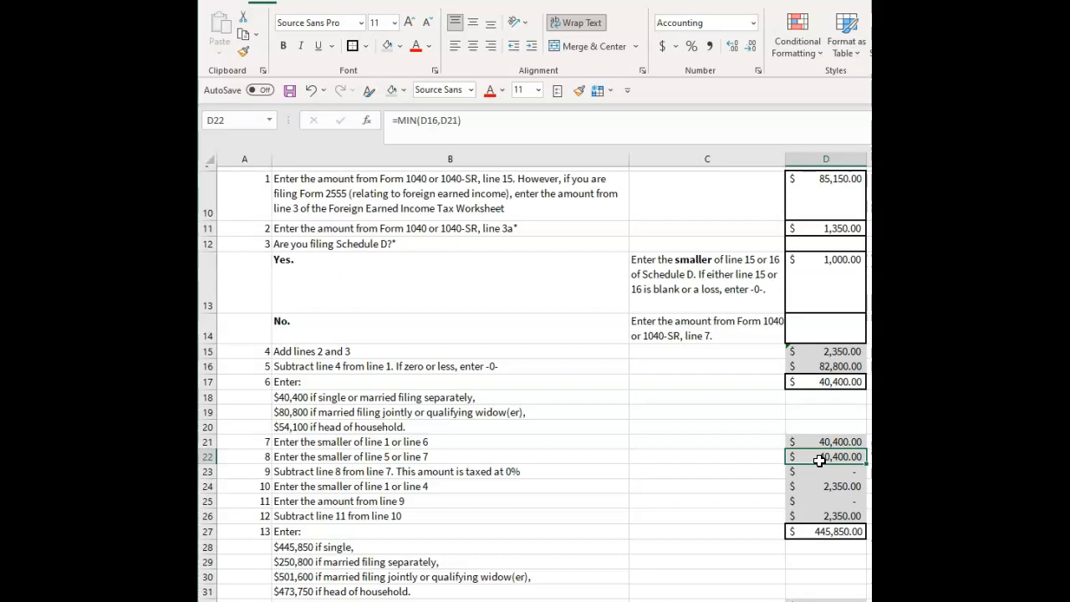
left_click(829, 473)
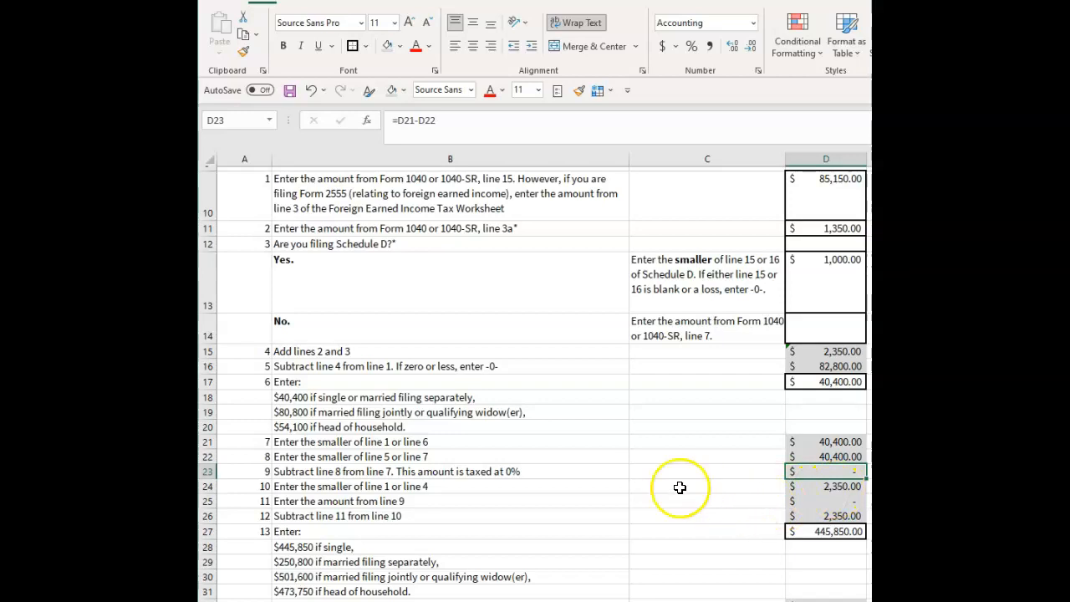
left_click(841, 489)
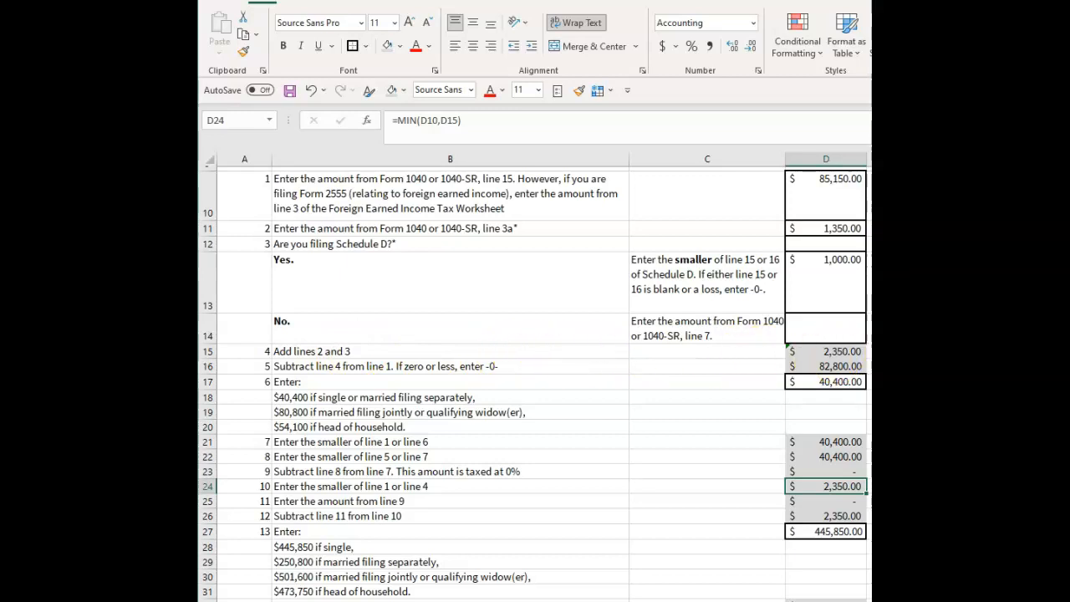
left_click(827, 503)
left_click(832, 487)
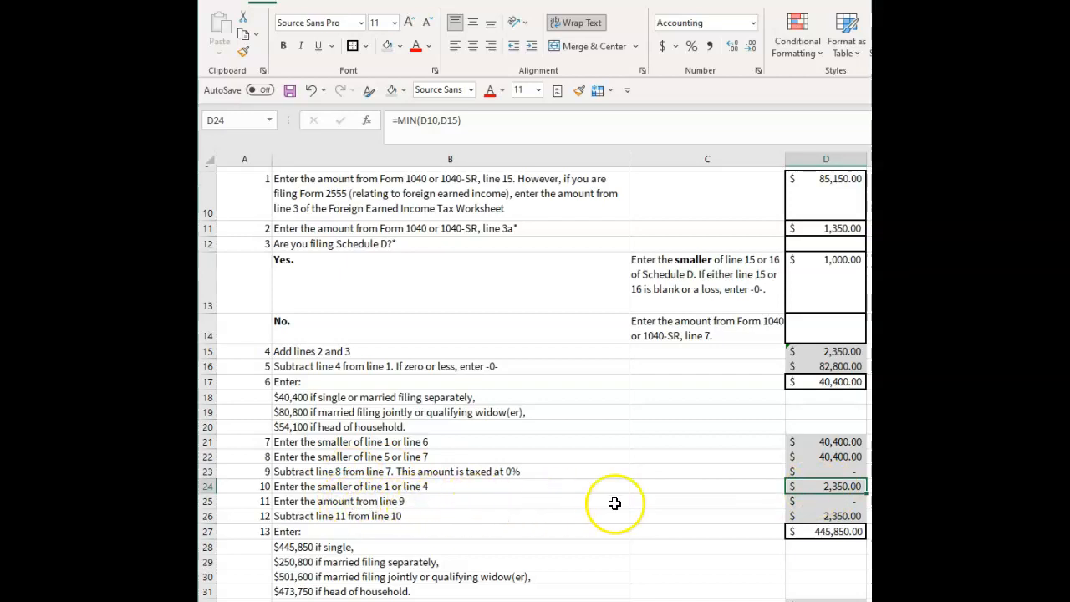
Trace the line 11 amount in D25 back to line 9 in D23 and check its formula.
left_click(816, 502)
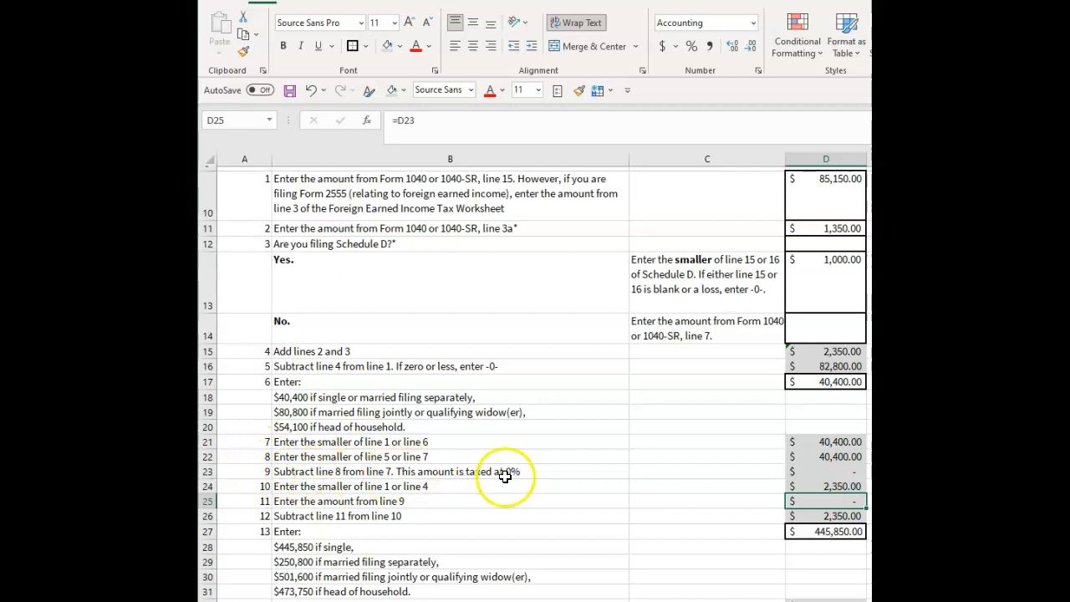
left_click(812, 471)
left_click(823, 501)
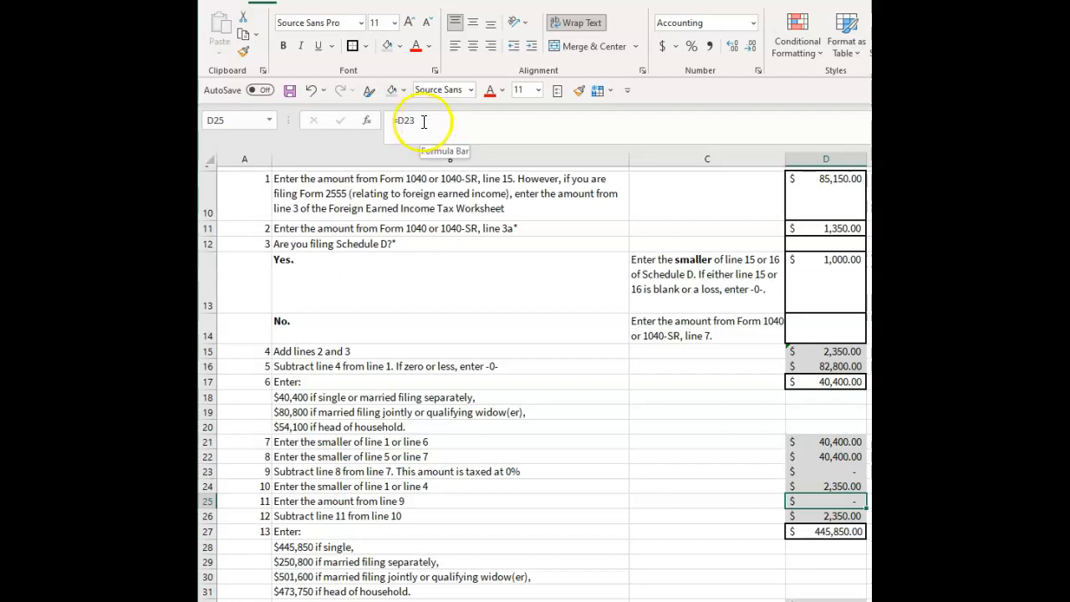
Enter 5 as the line 9 amount in D23 to test the cells that depend on it.
left_click(831, 471)
type("5")
key("Return")
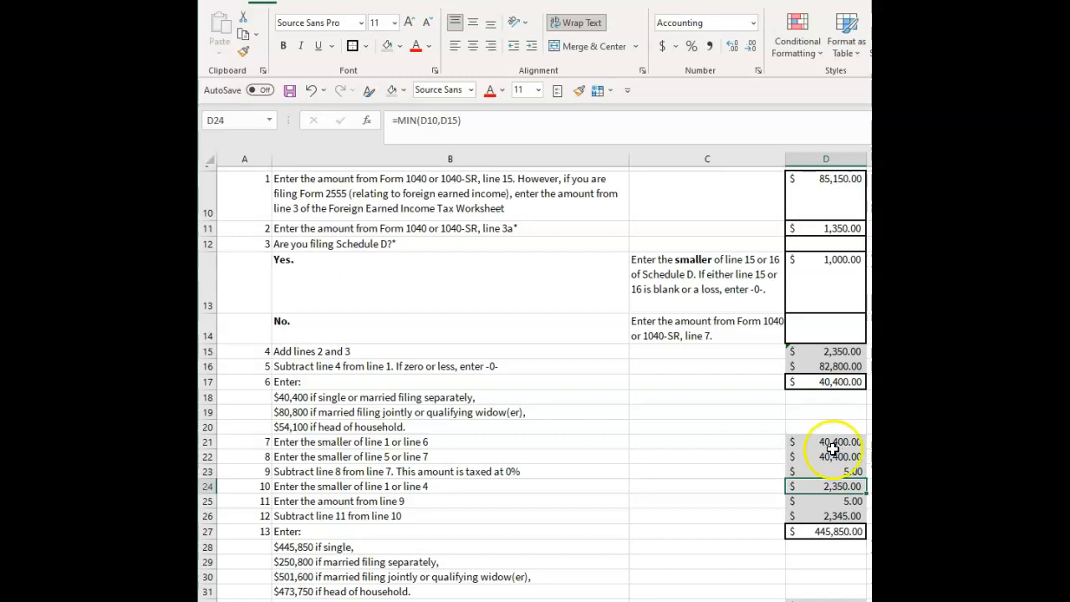
Set the line 9 amount in D23 to 0 and recheck the linked line 11 cell D25.
left_click(843, 473)
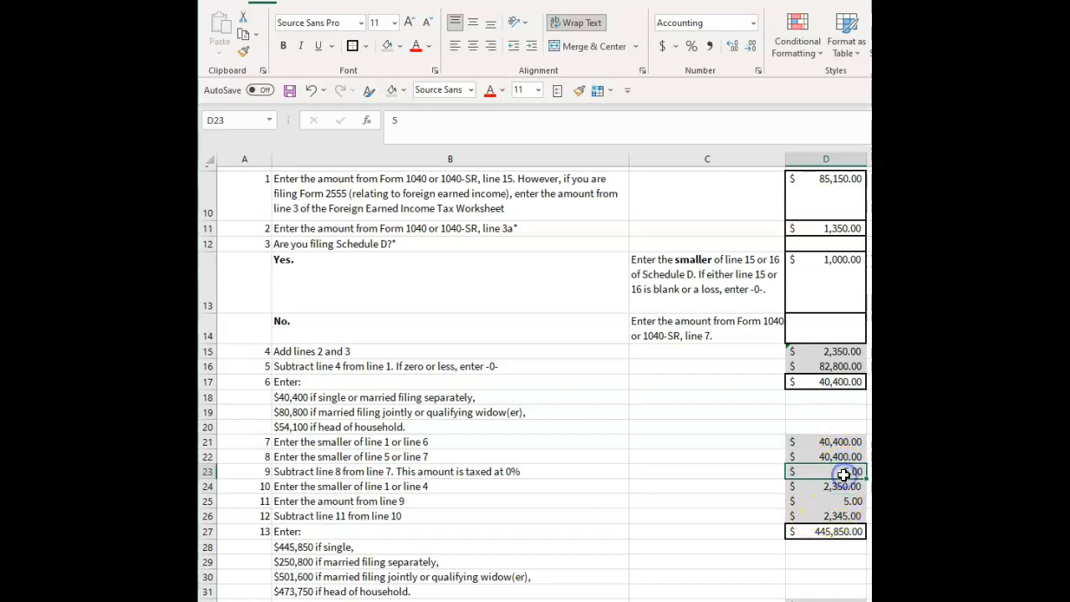
type("0")
left_click(705, 474)
left_click(843, 472)
left_click(841, 501)
Read the line 12 instruction in B26 and check its subtraction formula in D26.
left_click(551, 527)
left_click(490, 513)
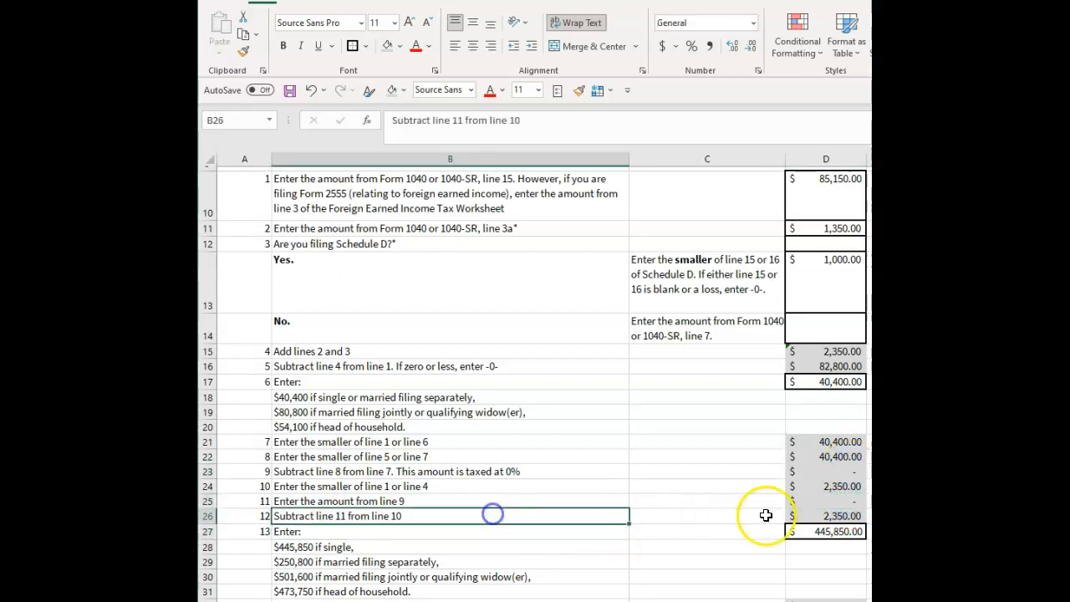
left_click(815, 515)
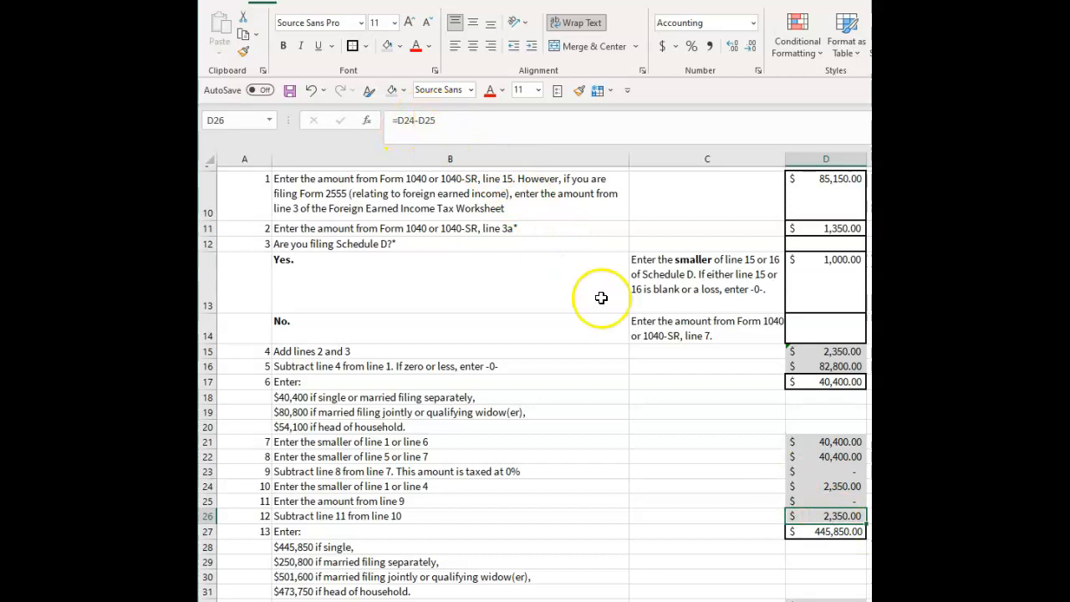
Compare the line 13 threshold amount in D27 with the filing status options in B28:B31.
left_click(824, 532)
scroll(725, 505, "down", 1)
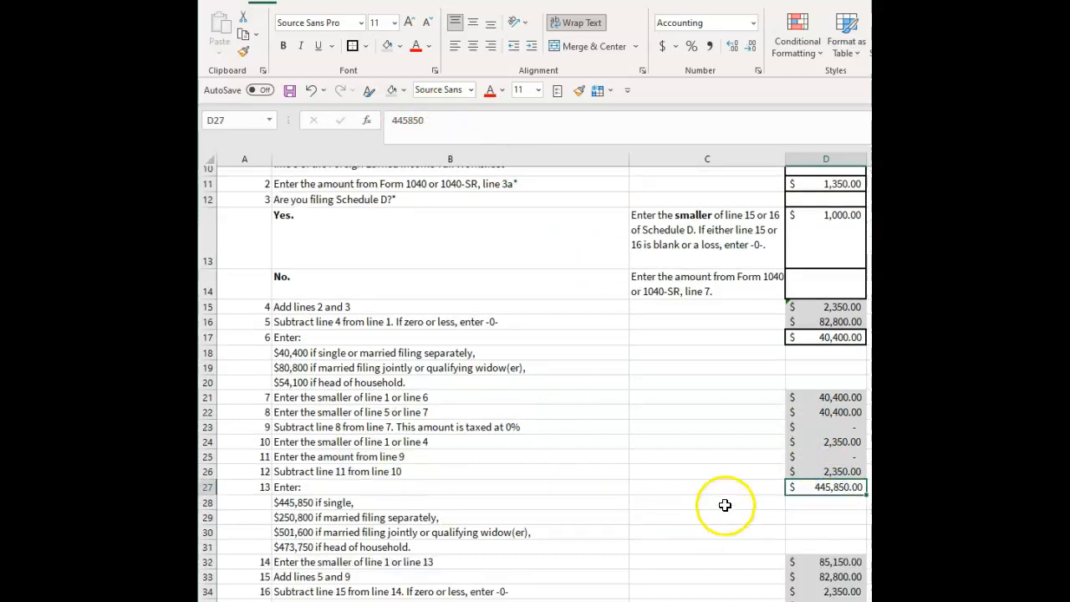
scroll(725, 505, "down", 1)
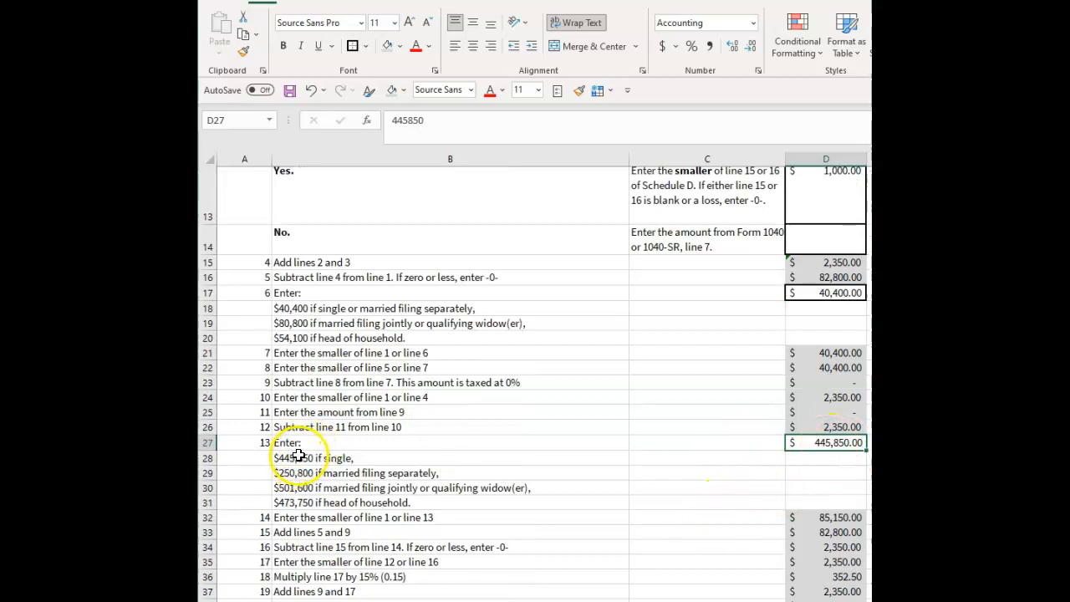
left_click_drag(299, 456, 331, 502)
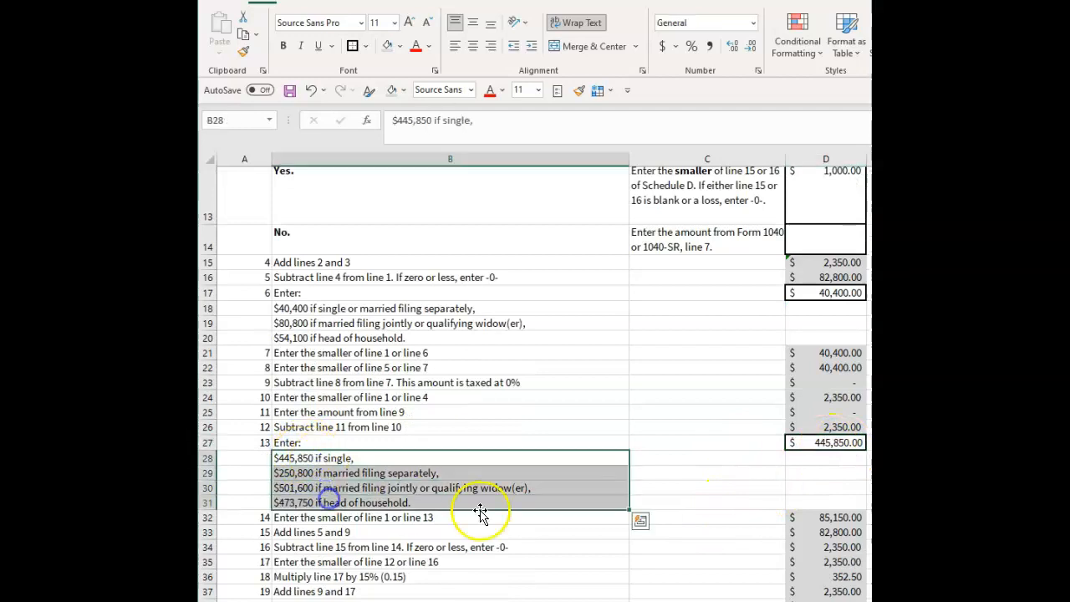
left_click(463, 436)
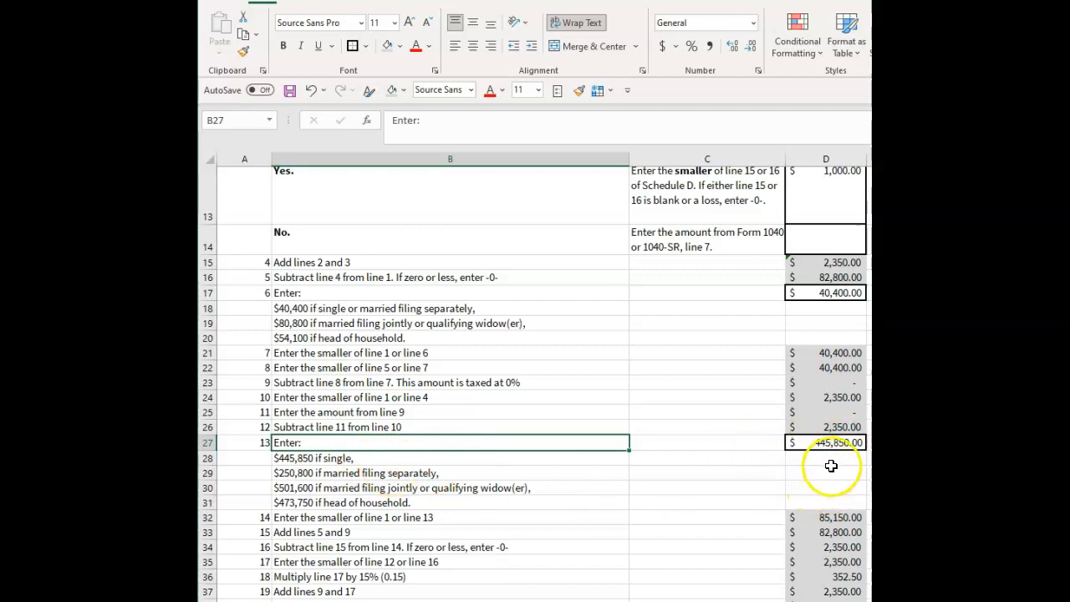
Check the line 14 formula in D32 for the smaller amount against its sources on lines 1 and 13.
left_click(422, 517)
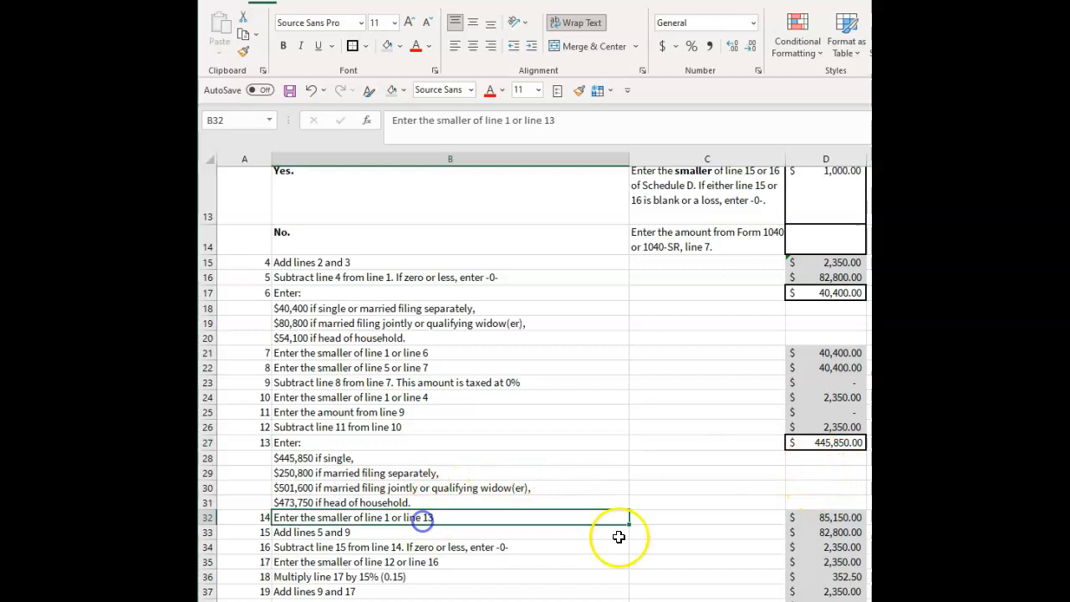
left_click(836, 518)
scroll(811, 496, "down", 1)
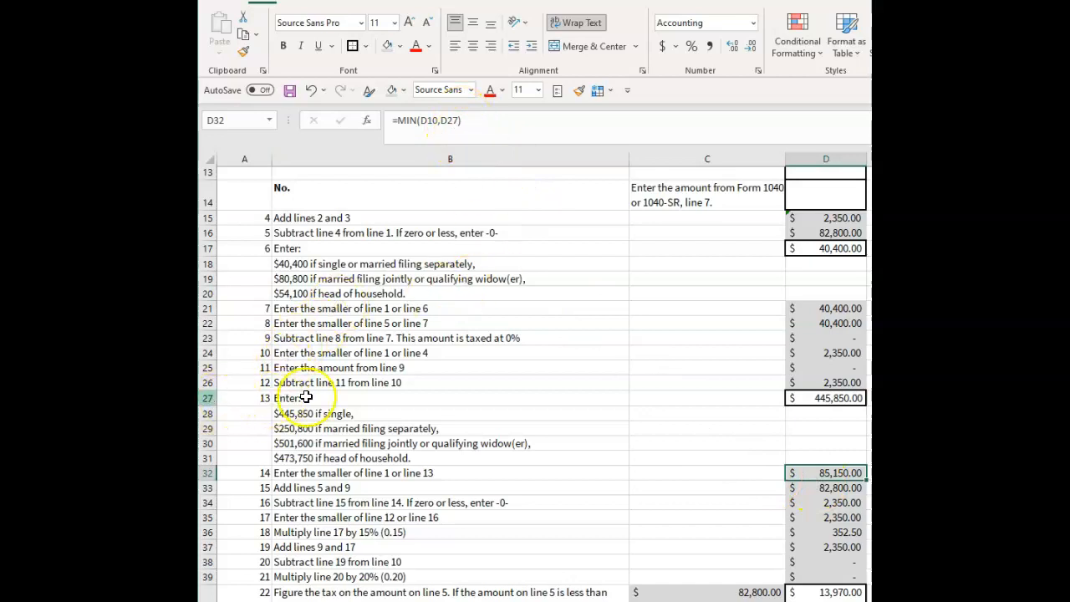
scroll(368, 385, "up", 2)
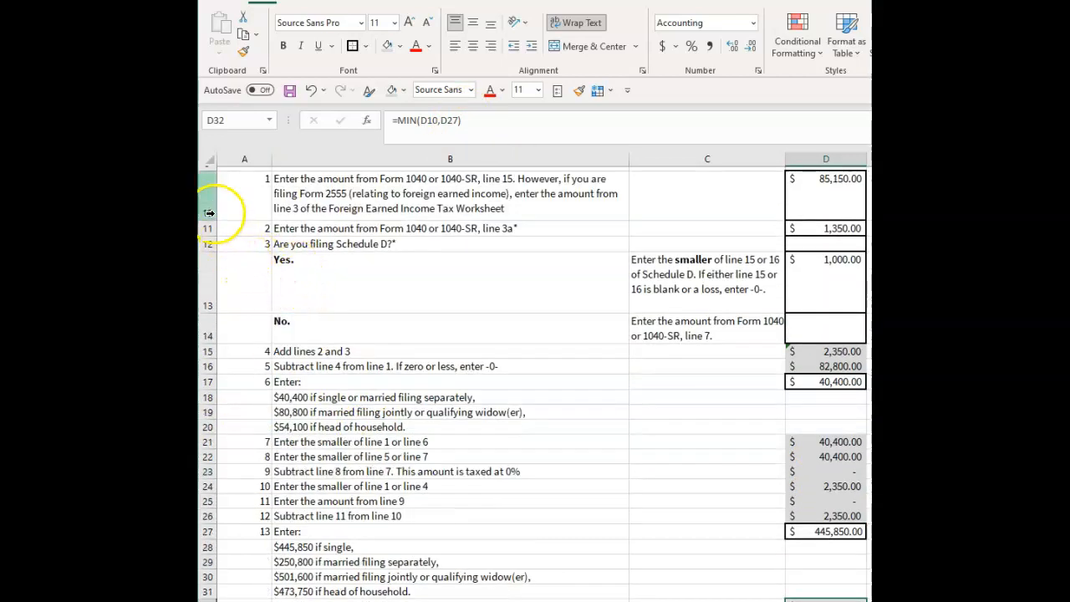
scroll(738, 394, "down", 2)
left_click(745, 535)
left_click(827, 515)
Trace the line 15 sum in D33 back to line 5 in D16 and line 9 in D23.
left_click(830, 532)
left_click(326, 535)
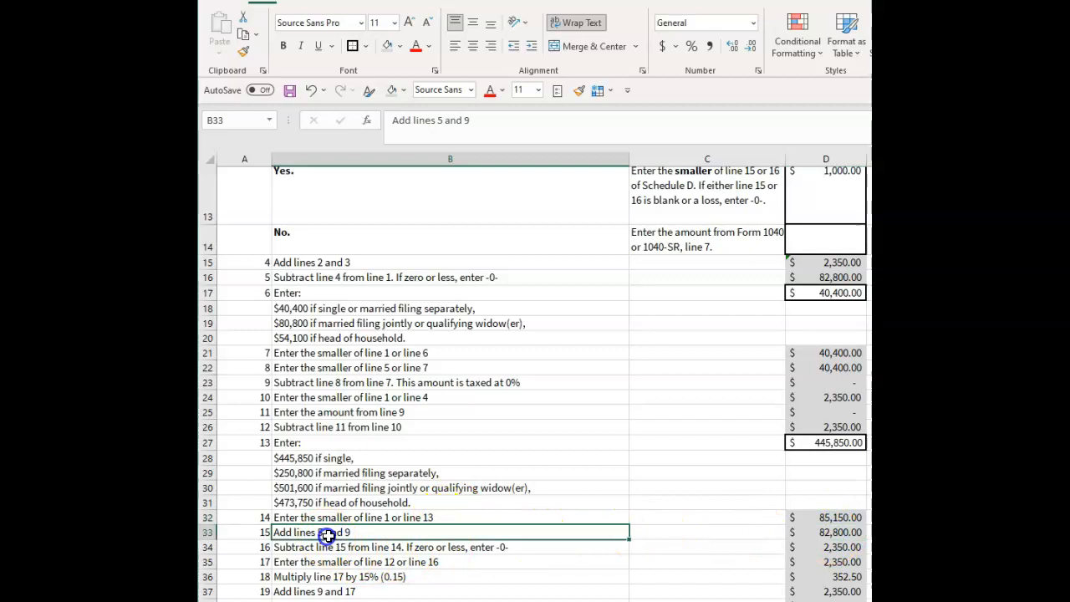
left_click(820, 279)
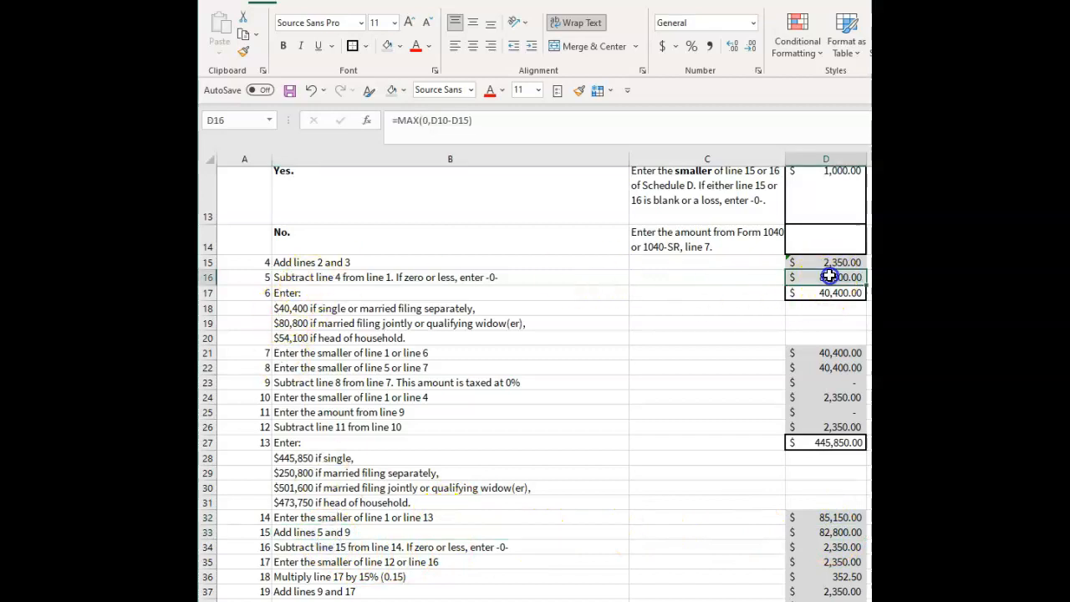
left_click(815, 382)
left_click(830, 277)
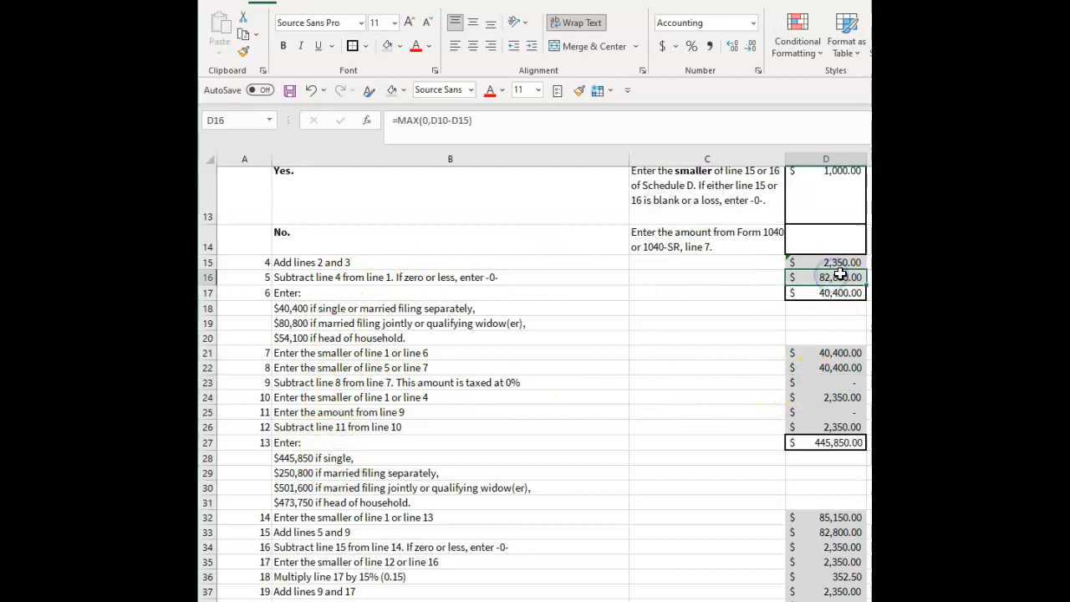
left_click(840, 532)
scroll(586, 527, "down", 1)
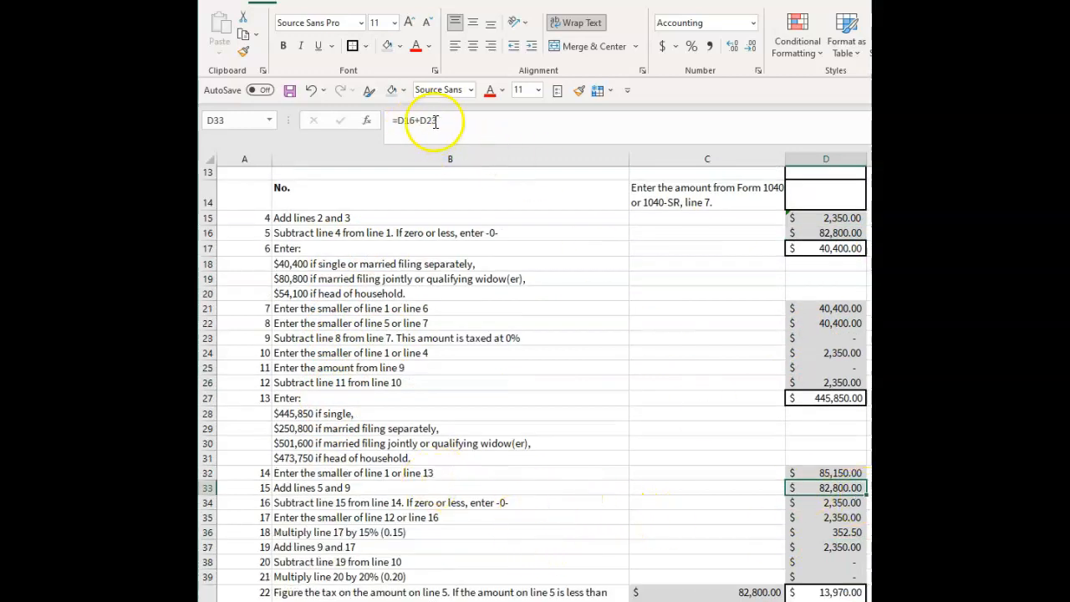
Examine the line 16 subtraction formula in D34 and the line 17 smaller-amount formula in D35.
left_click(429, 504)
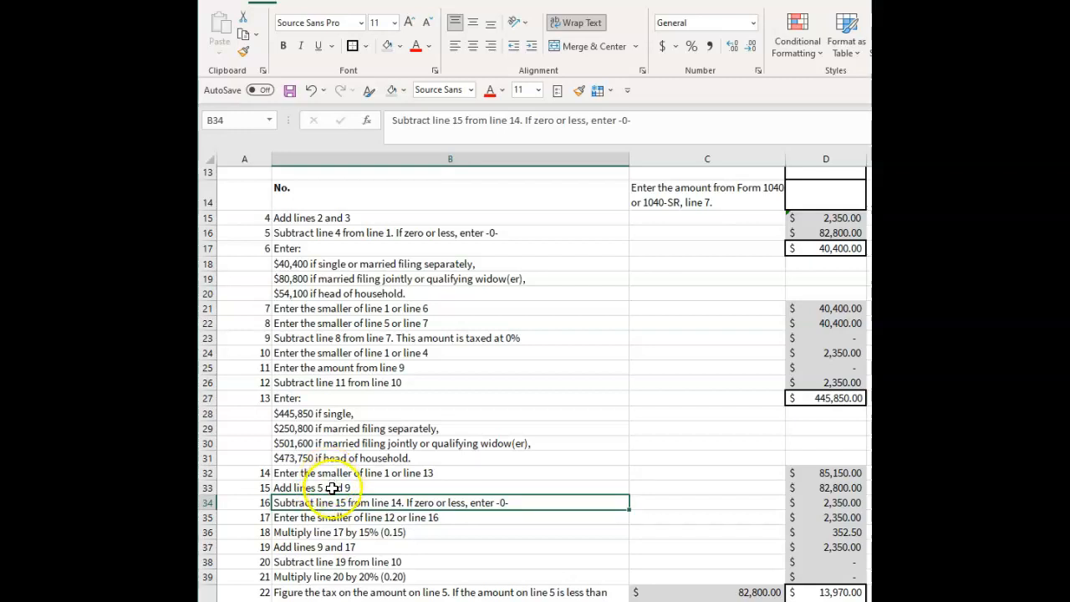
left_click(828, 503)
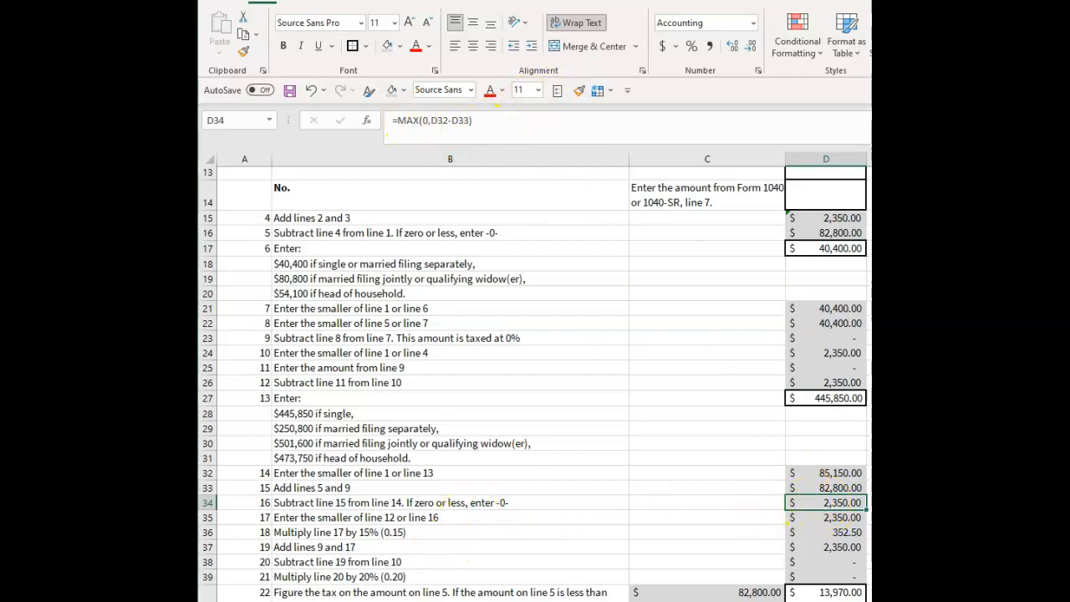
left_click(354, 512)
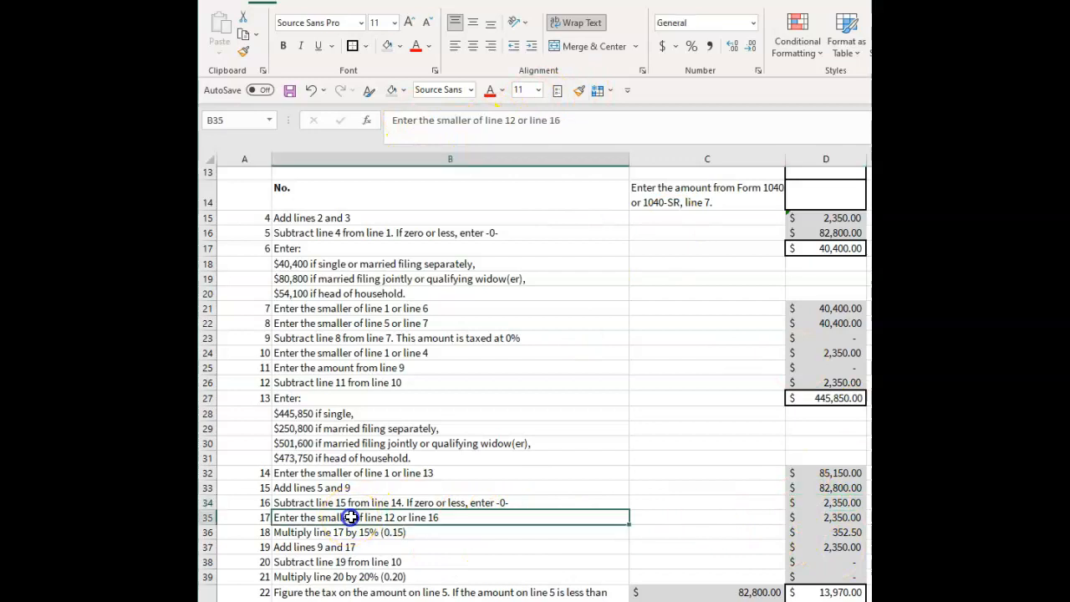
left_click(822, 518)
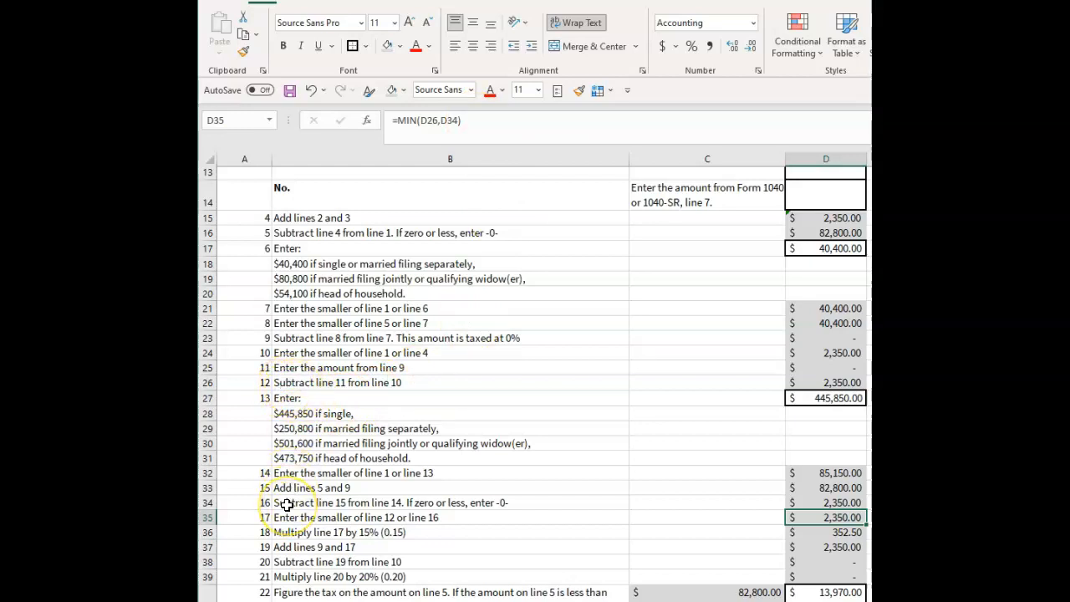
left_click(446, 518)
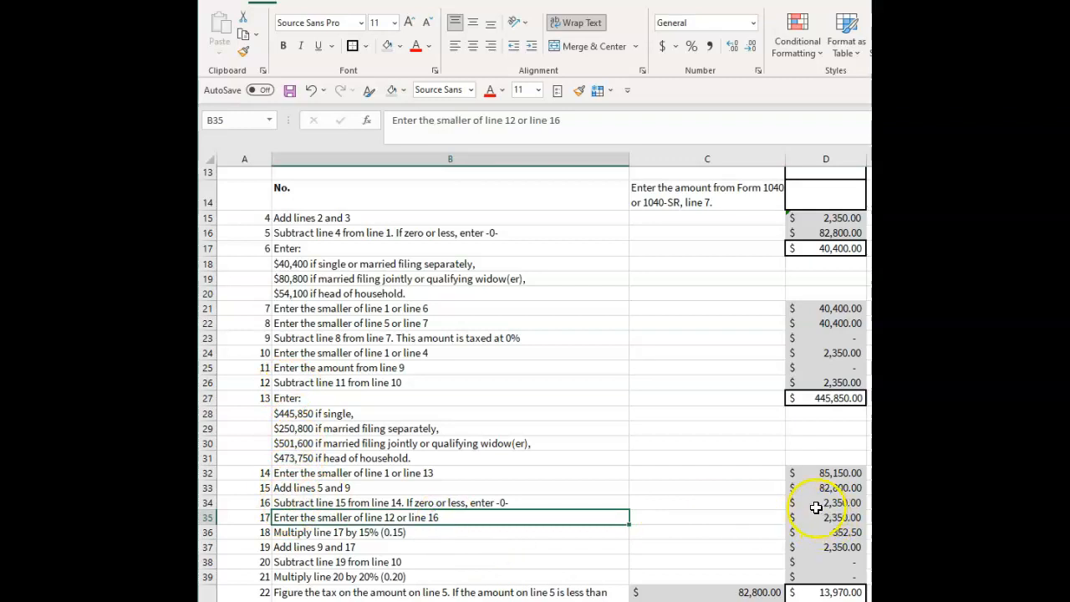
Check the line 18 formula in D36 that applies the 15% rate against its line 17 source in D35.
left_click(383, 534)
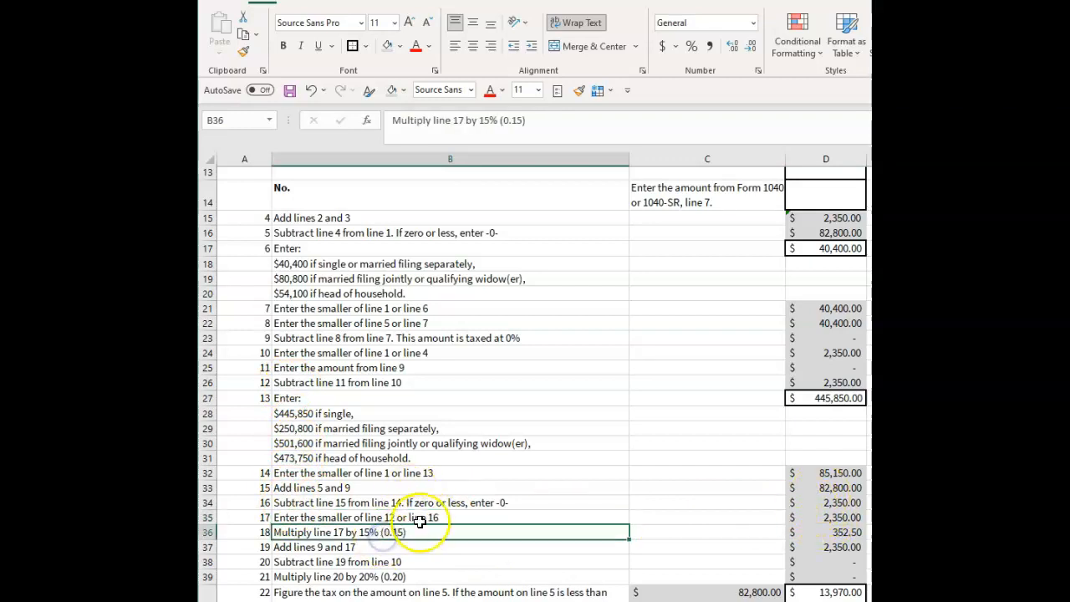
scroll(418, 520, "down", 1)
left_click(371, 516)
left_click(444, 487)
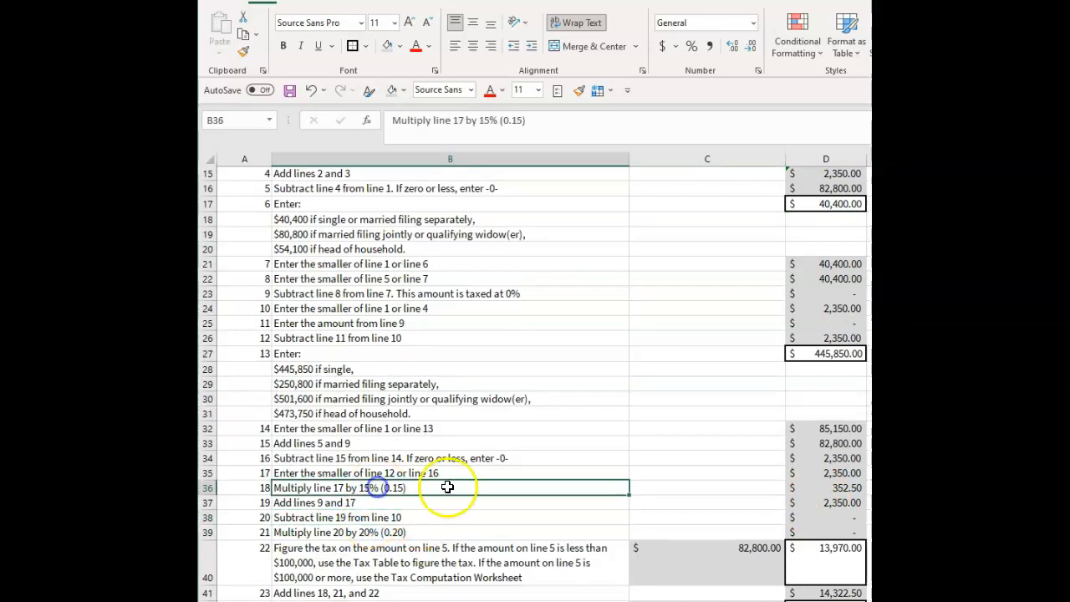
left_click(807, 488)
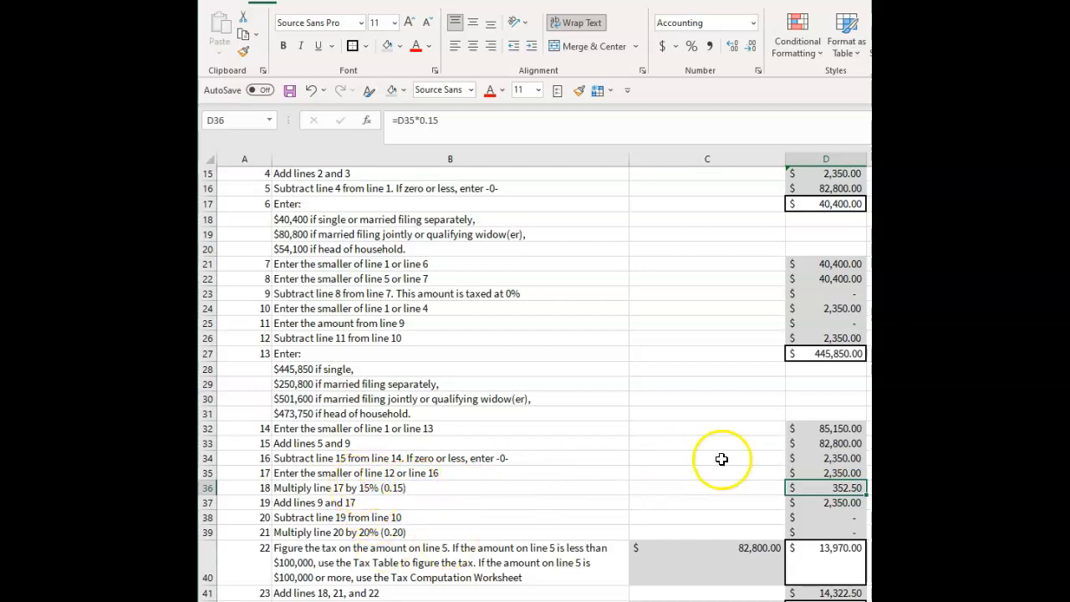
left_click(831, 473)
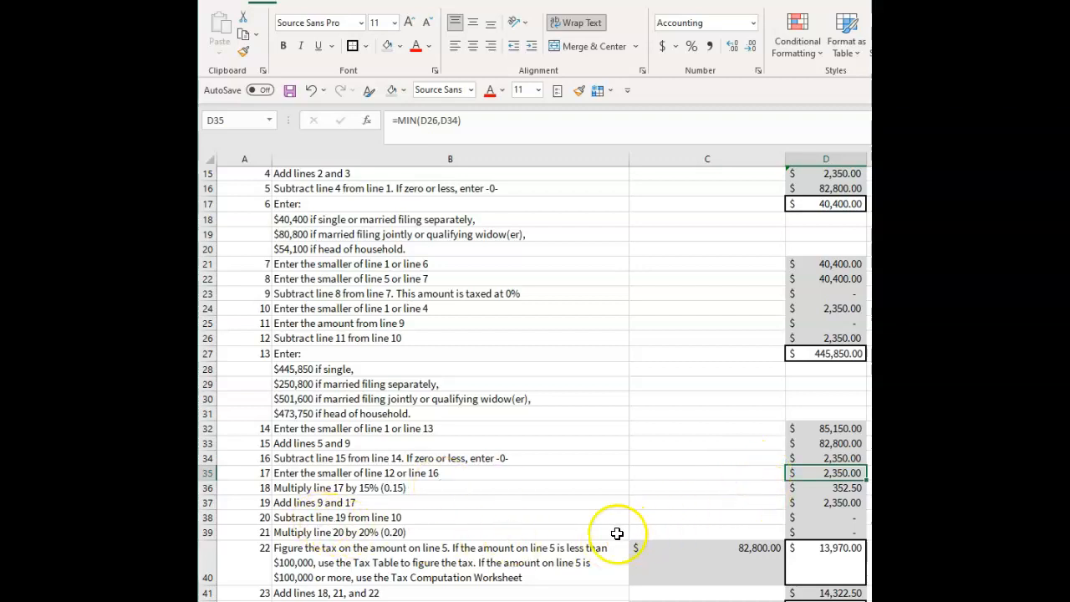
Review the line 19 addition formula in D37 and the line 20 subtraction formula in D38.
left_click(815, 503)
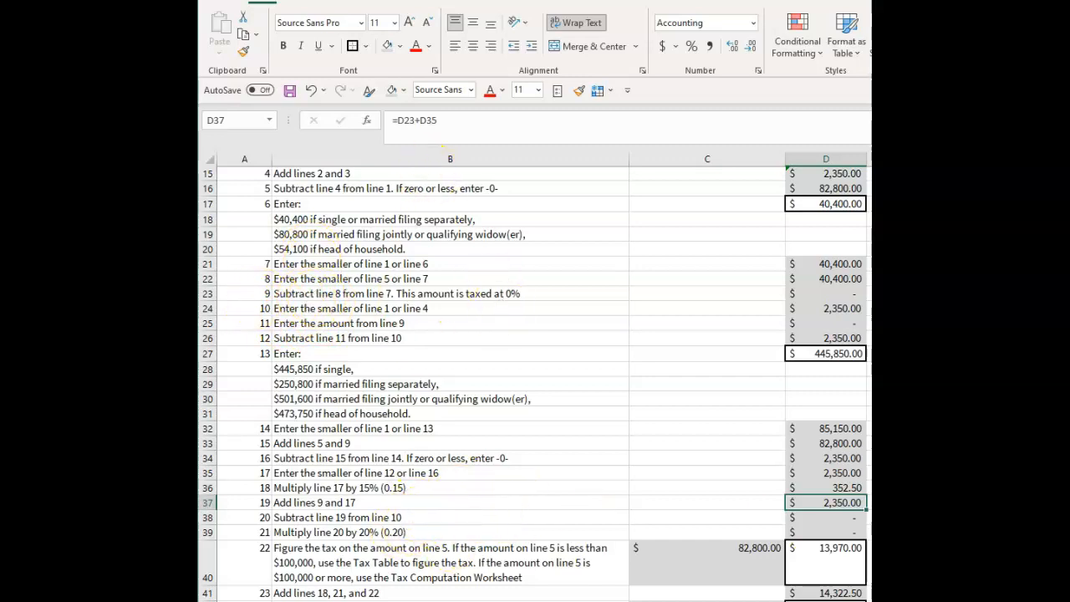
left_click(402, 518)
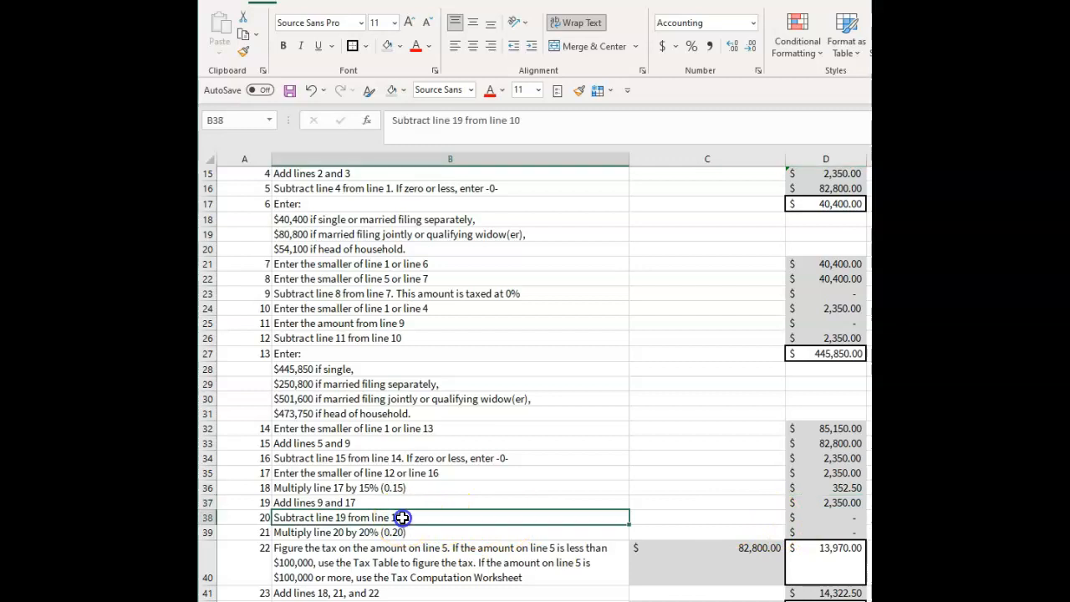
left_click(829, 517)
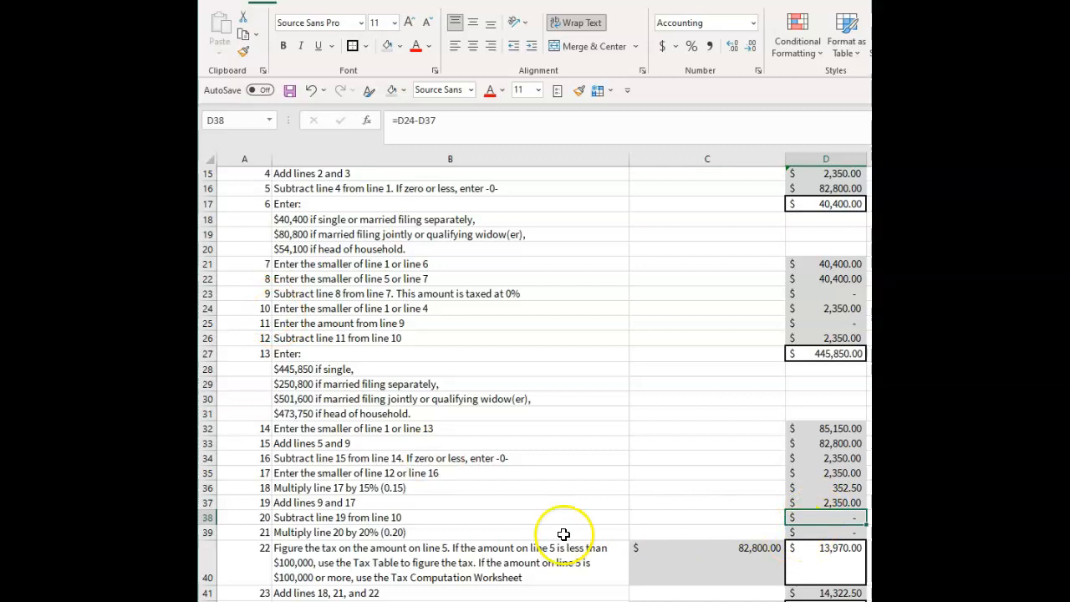
Check the line 21 formula in D39 that applies the 20% rate against its line 20 source in D38.
left_click(446, 533)
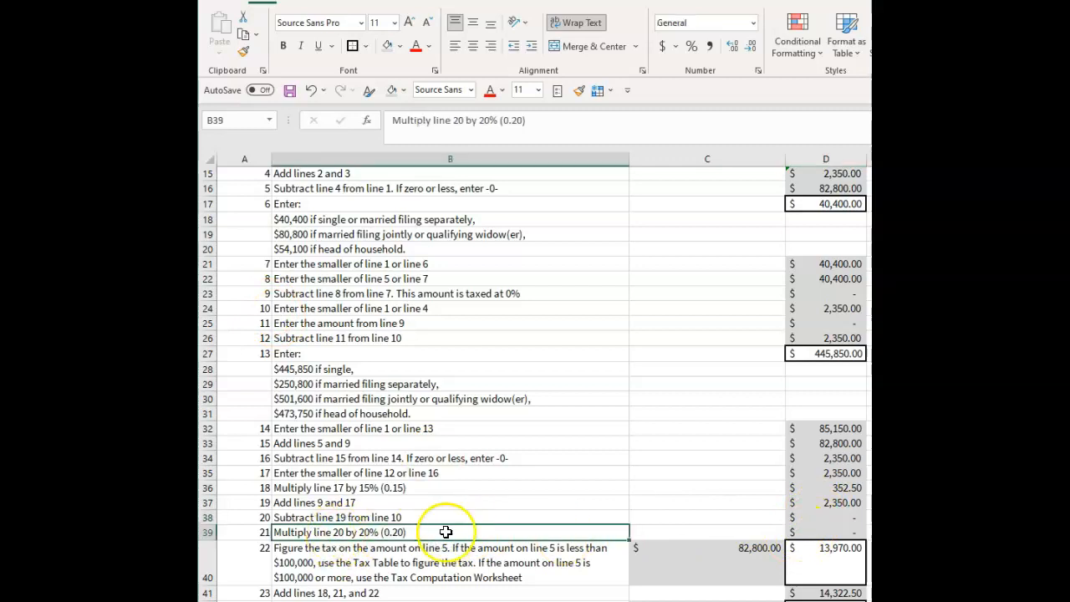
left_click(828, 519)
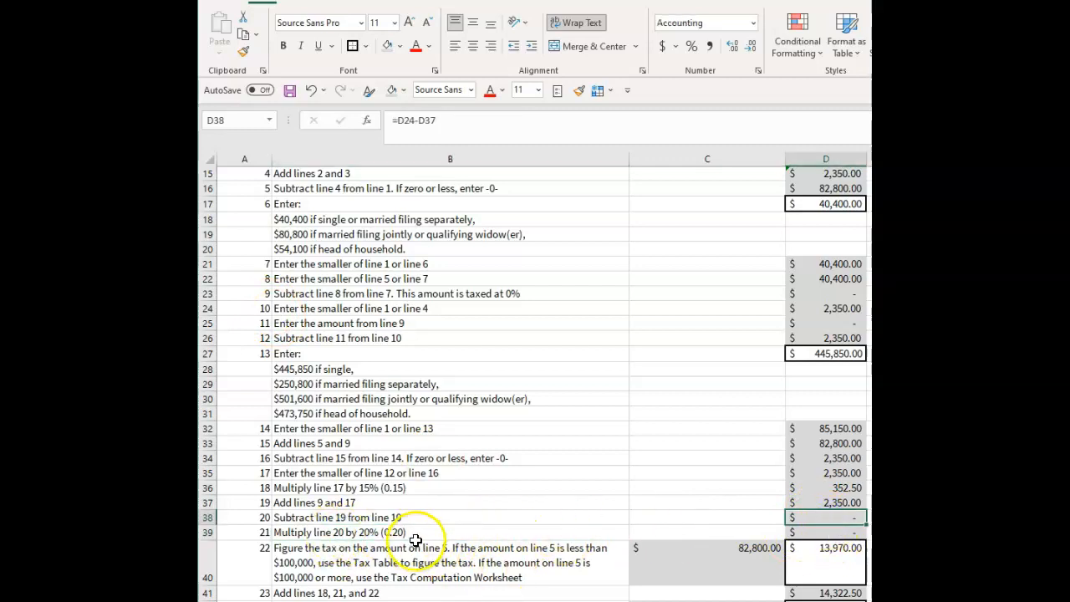
left_click(839, 534)
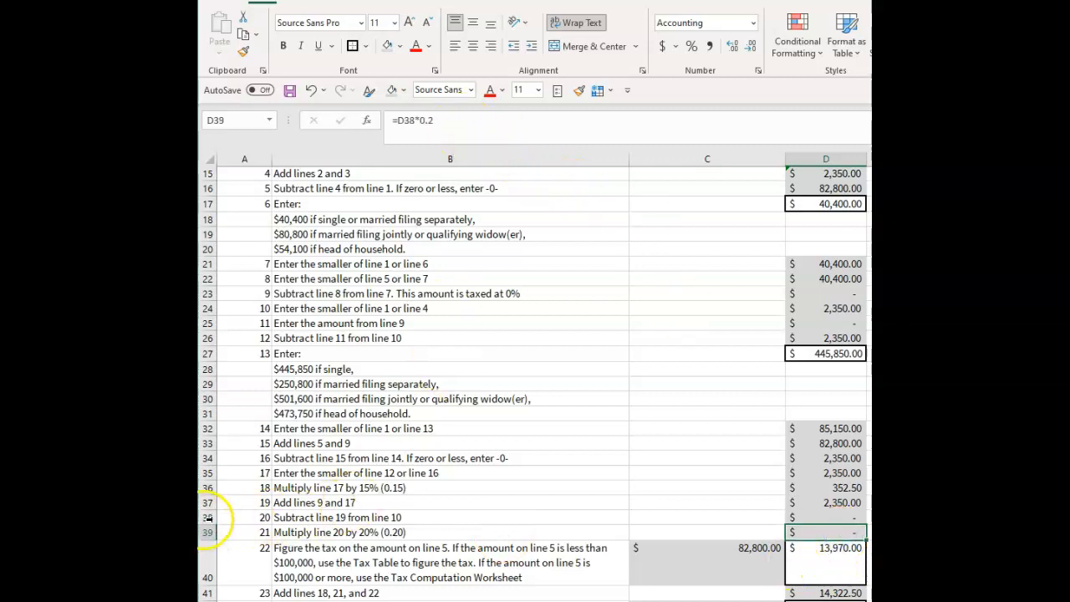
left_click(461, 127)
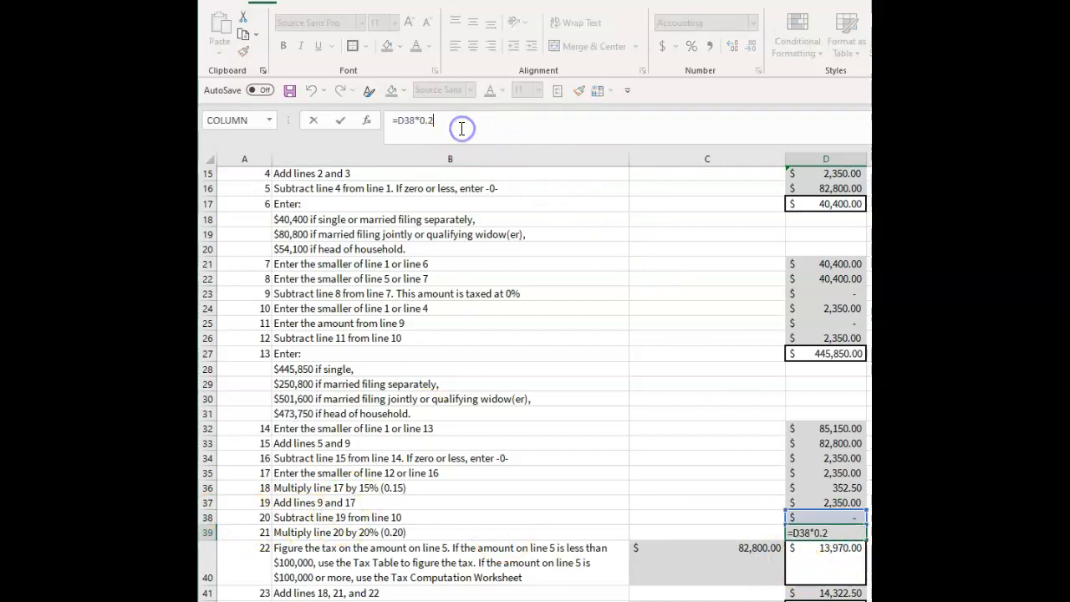
left_click(707, 517)
left_click(824, 520)
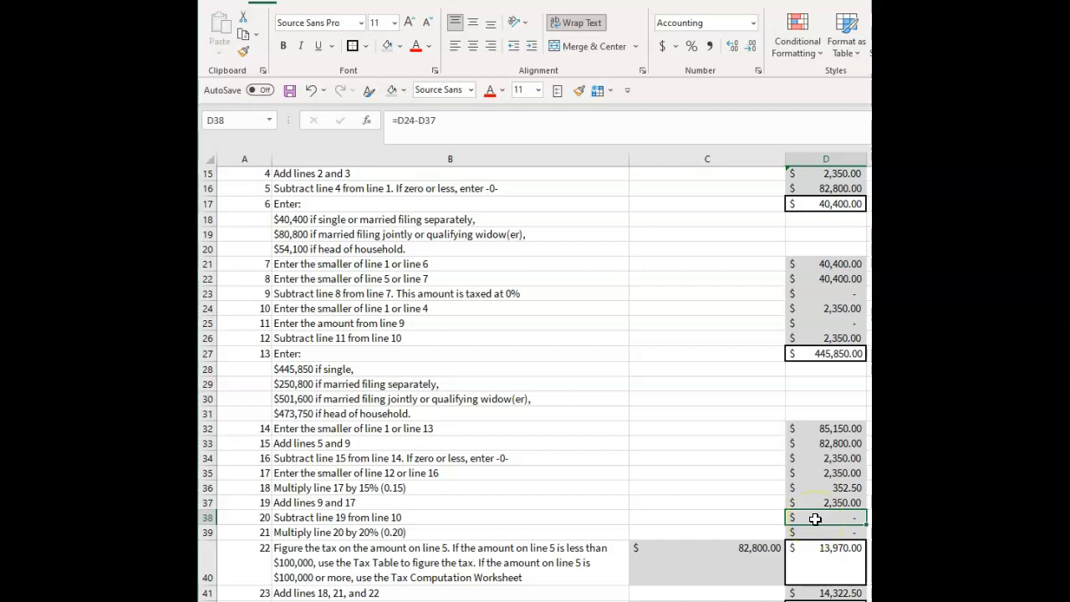
Examine the line 22 instruction and the amounts in C40 and C42 on which the line 22 and 24 taxes are figured.
left_click(561, 517)
scroll(544, 535, "down", 2)
left_click(532, 488)
left_click(697, 474)
left_click(604, 502)
left_click_drag(686, 490, 684, 545)
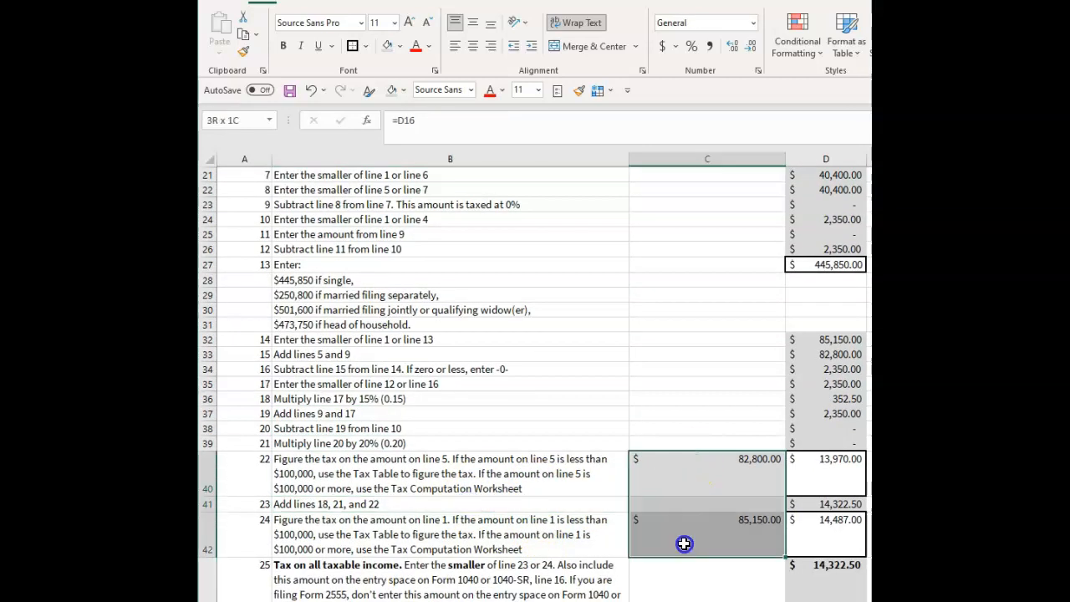
left_click(562, 474)
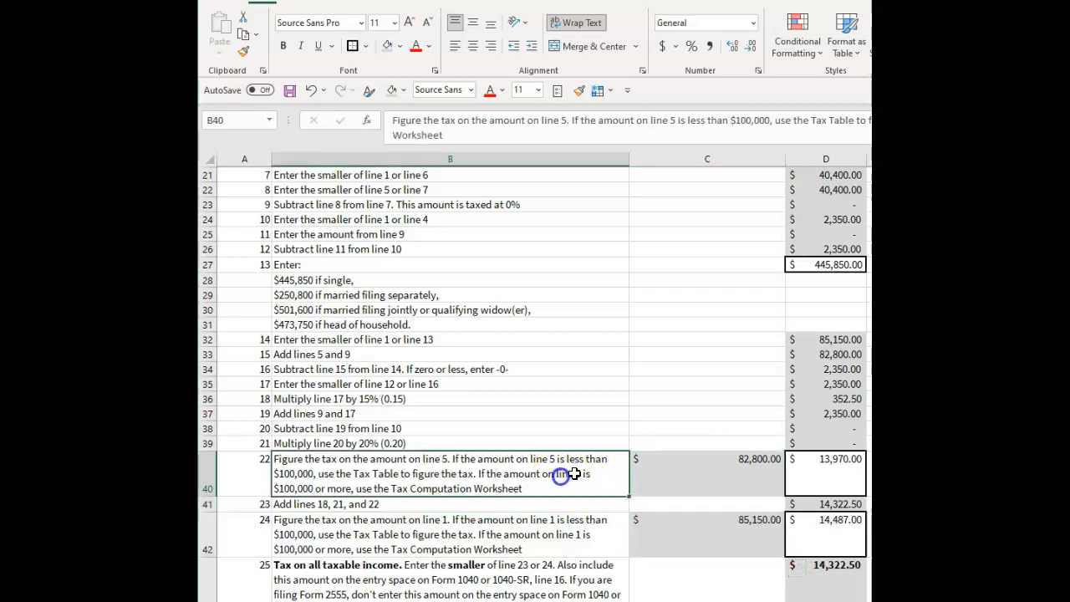
left_click_drag(708, 475, 708, 528)
left_click(721, 471)
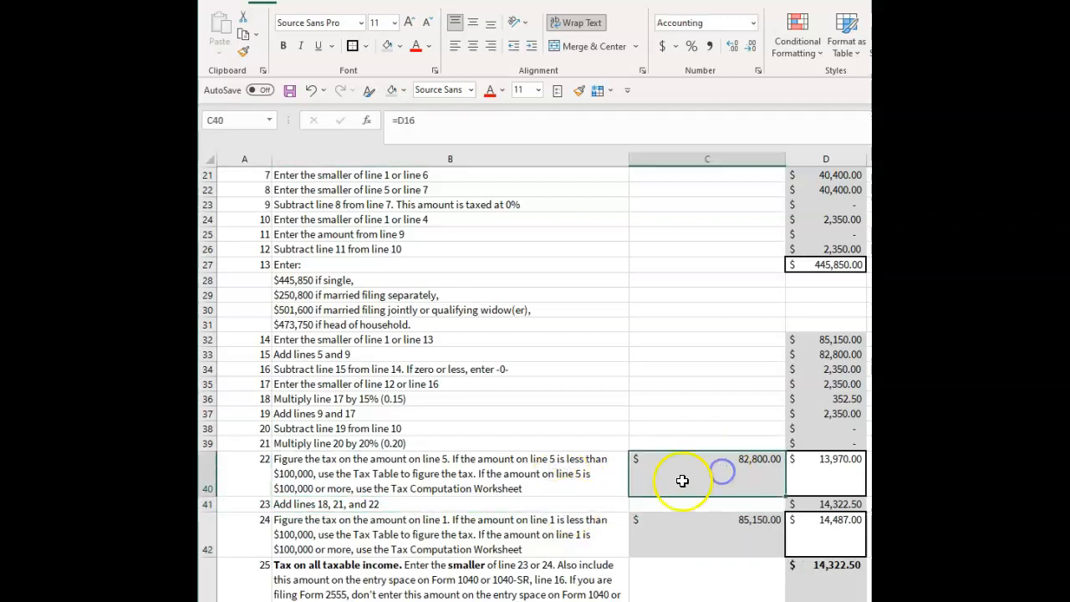
Trace the line 22 base amount in C40 back to line 5 in D16 and reread the line 22 instruction.
scroll(682, 481, "up", 5)
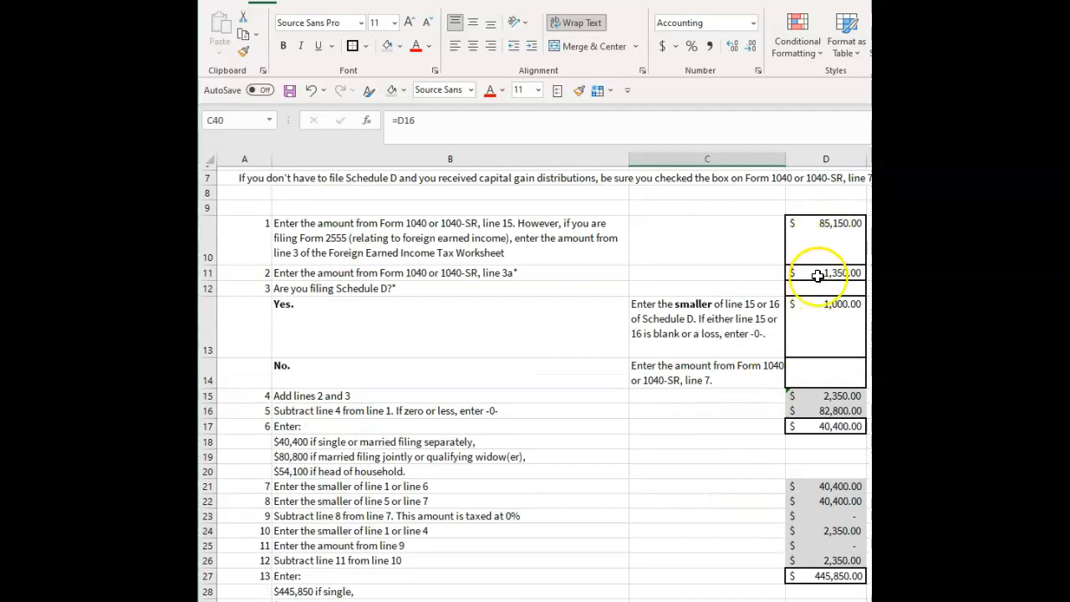
scroll(746, 476, "down", 4)
left_click(544, 519)
left_click(682, 521)
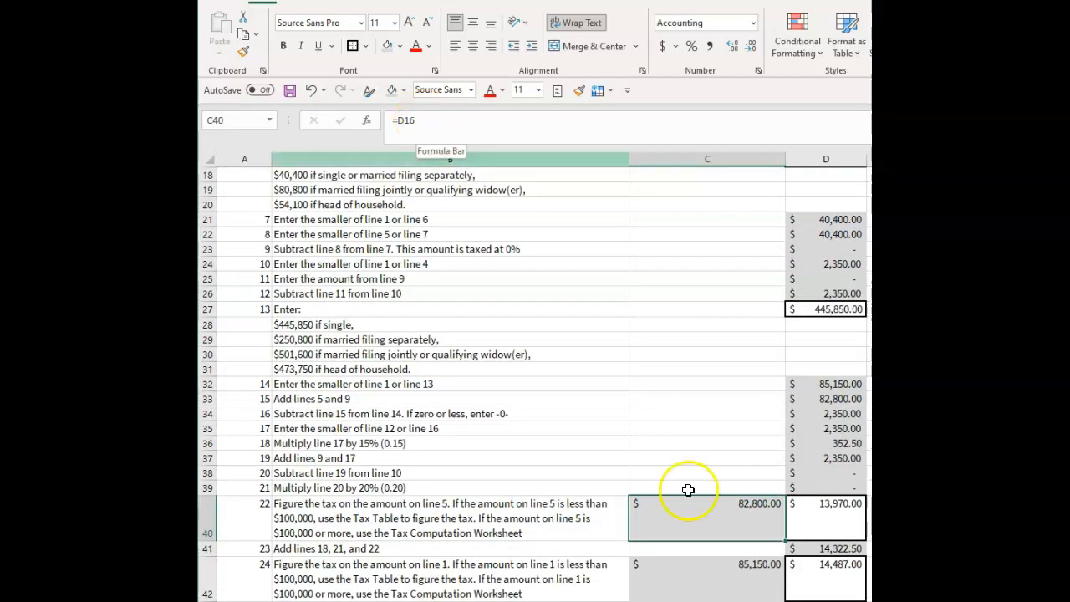
scroll(558, 469, "up", 3)
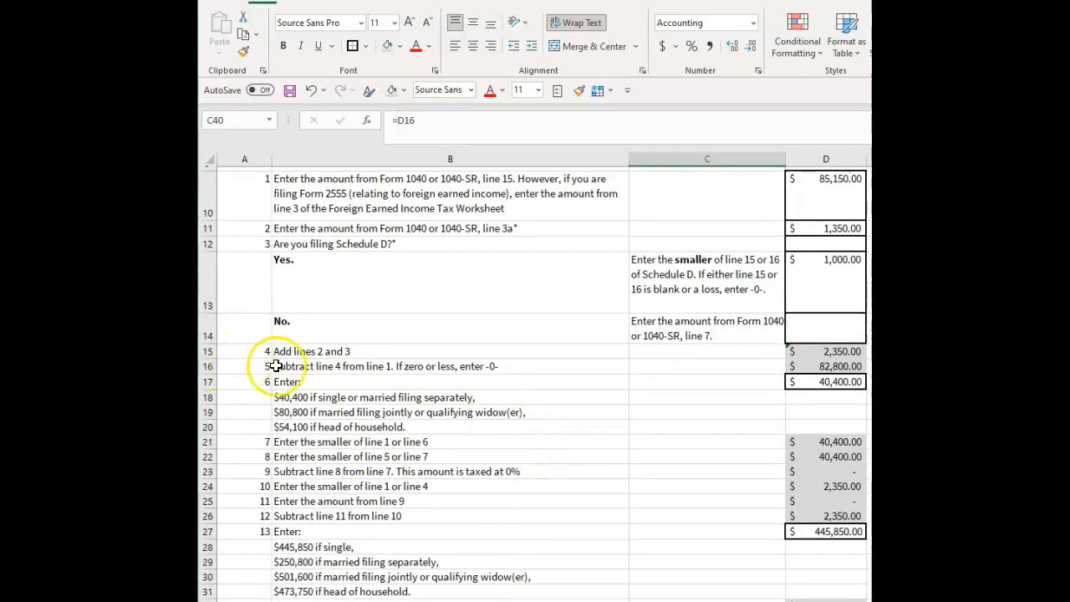
scroll(750, 428, "down", 4)
left_click(507, 486)
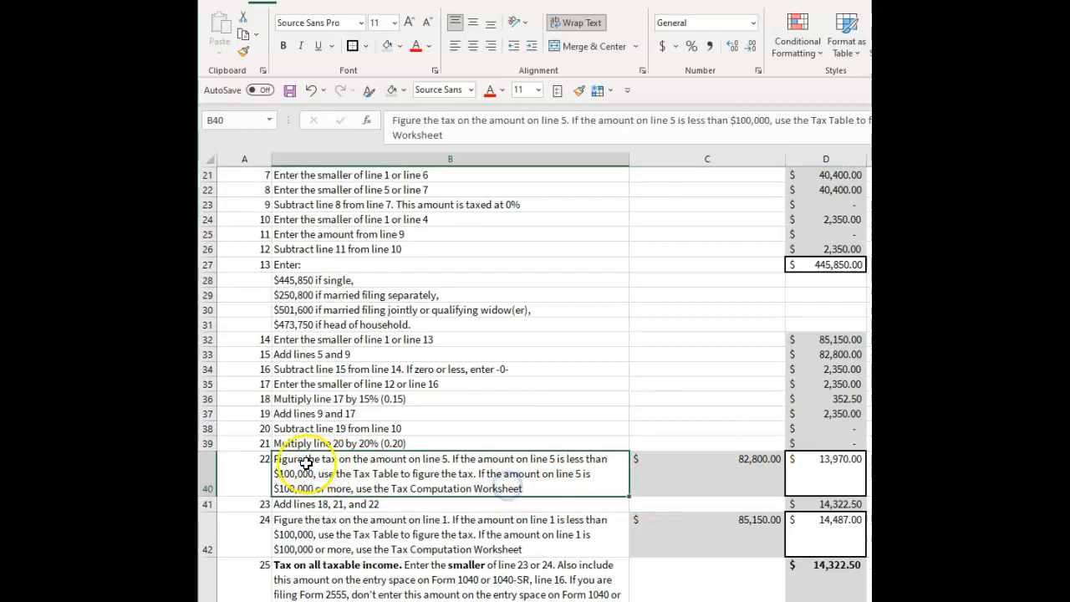
left_click(683, 480)
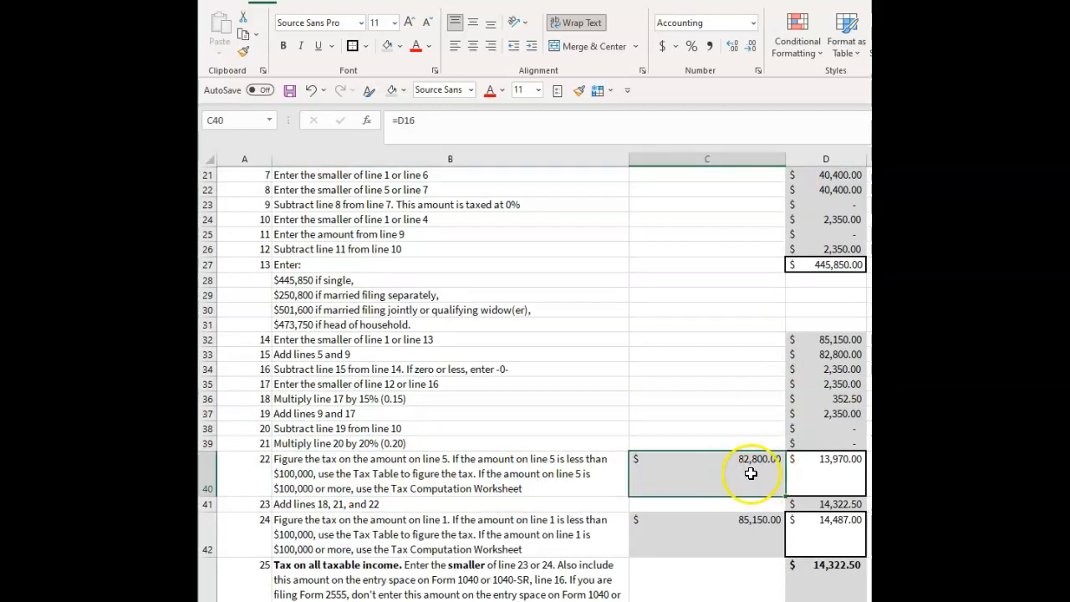
Trace the line 24 base amount in C42 back to the taxable income on line 1 in D10.
left_click(689, 531)
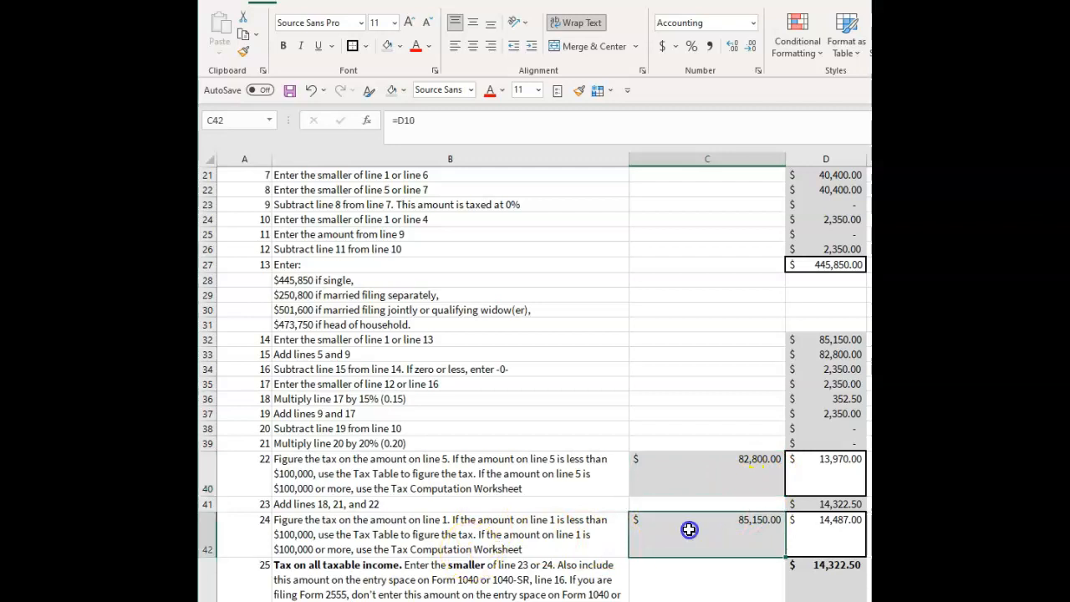
scroll(778, 535, "up", 5)
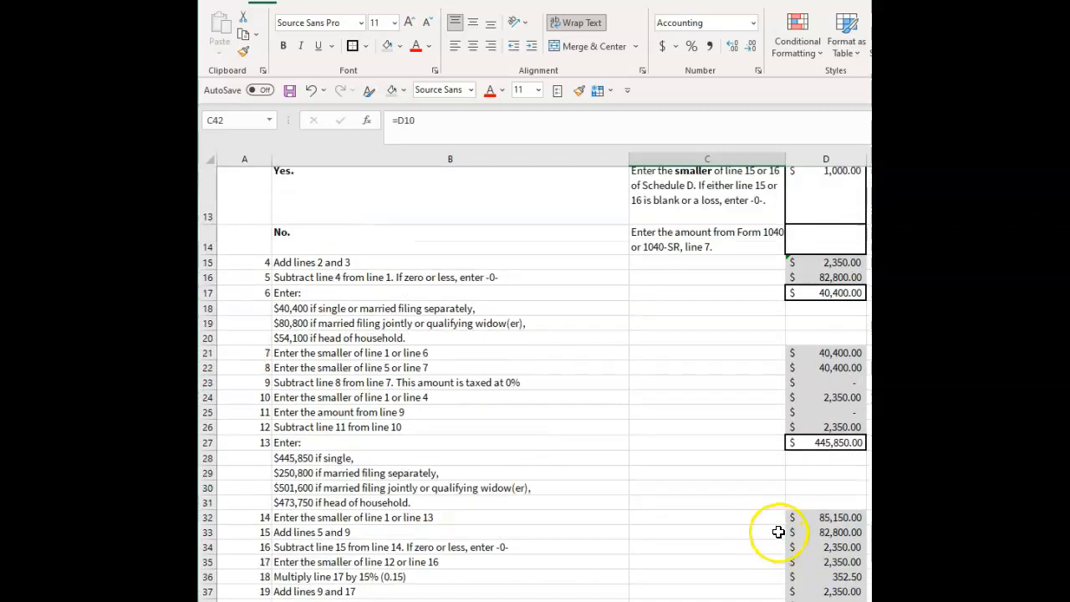
scroll(713, 435, "down", 4)
left_click(737, 582)
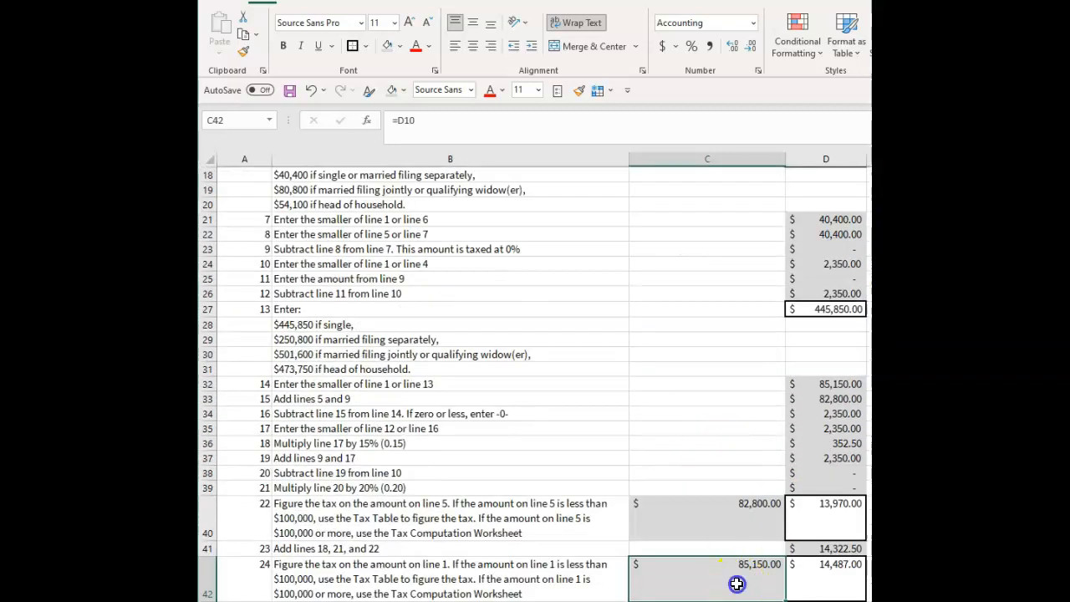
scroll(609, 293, "up", 5)
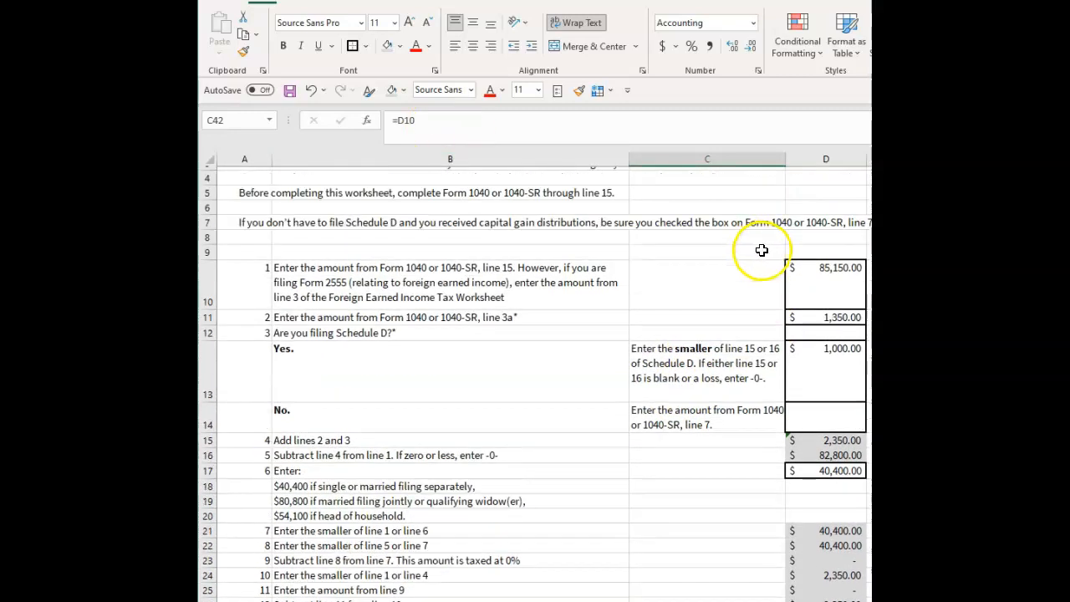
scroll(681, 447, "down", 8)
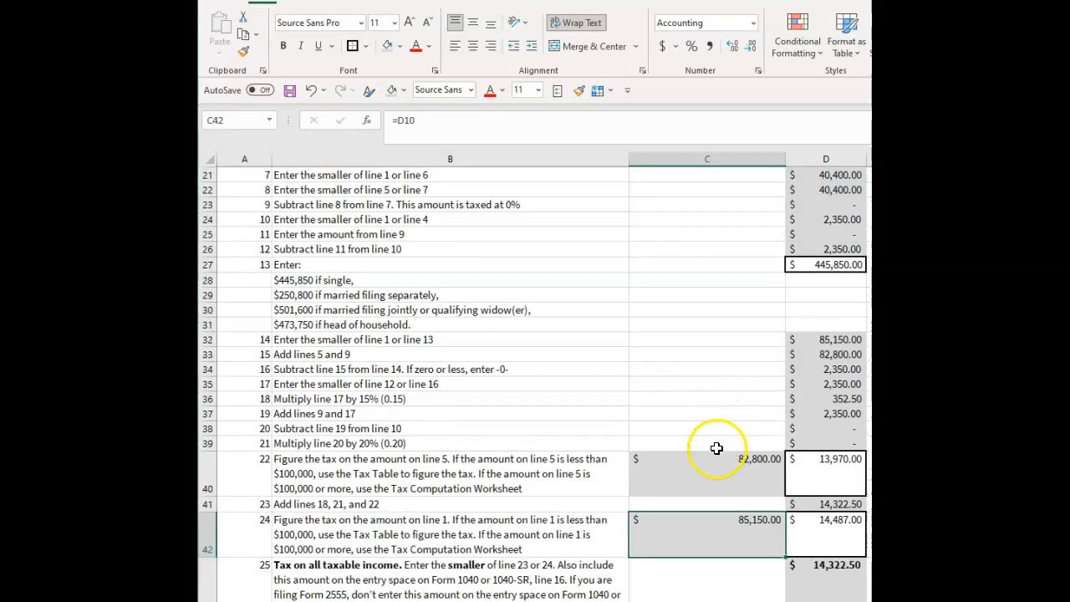
Compare the line 22 and line 24 instructions in B40 and B42 with their base amounts in C40 and C42.
left_click(555, 433)
scroll(755, 399, "up", 1)
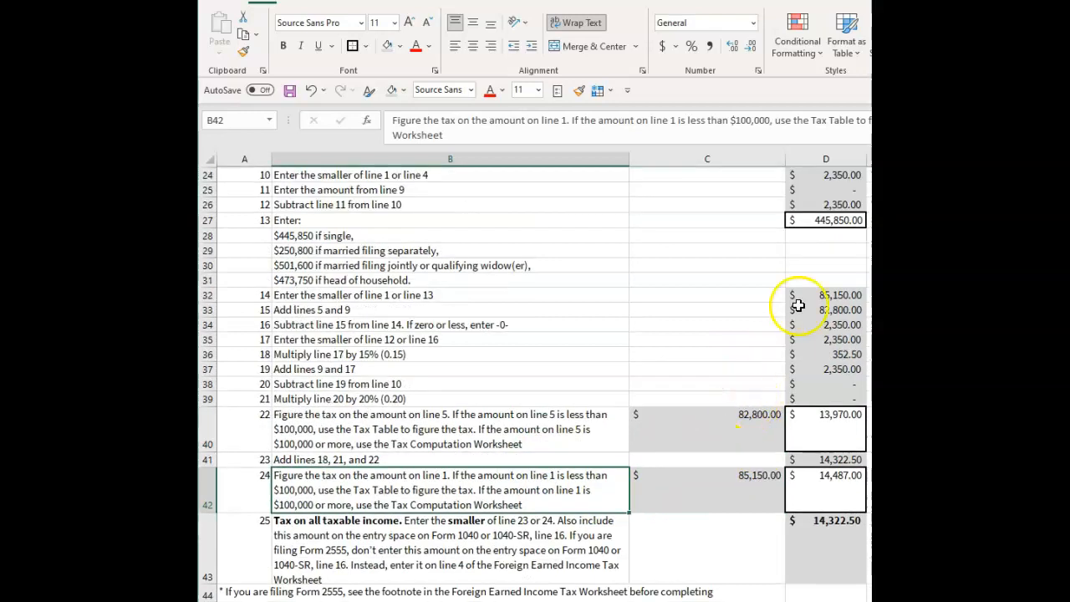
left_click(710, 488)
left_click(748, 418)
left_click(730, 475)
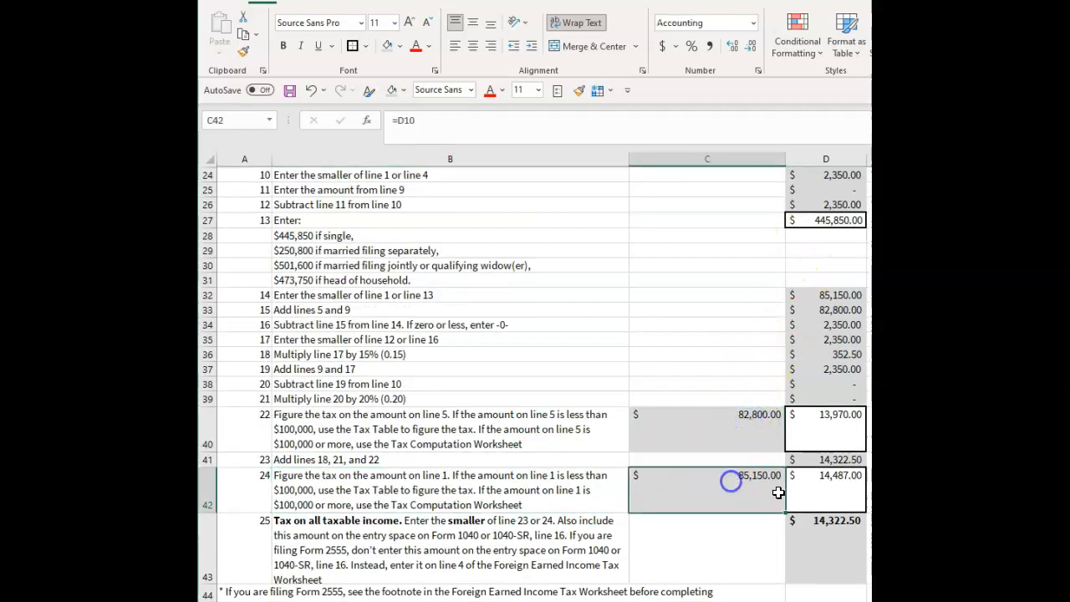
left_click(474, 422)
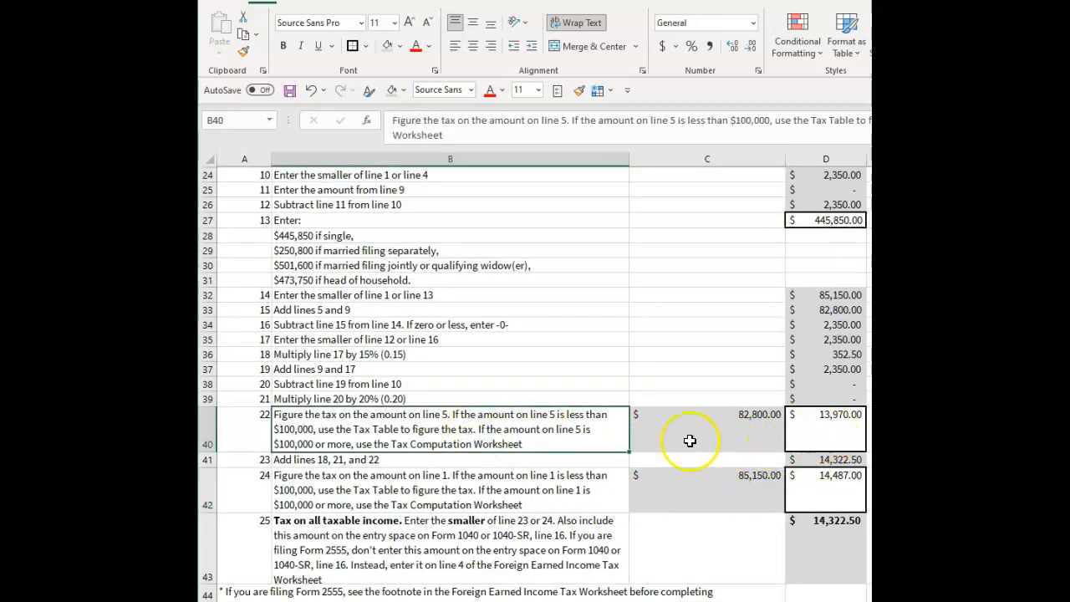
left_click(514, 484)
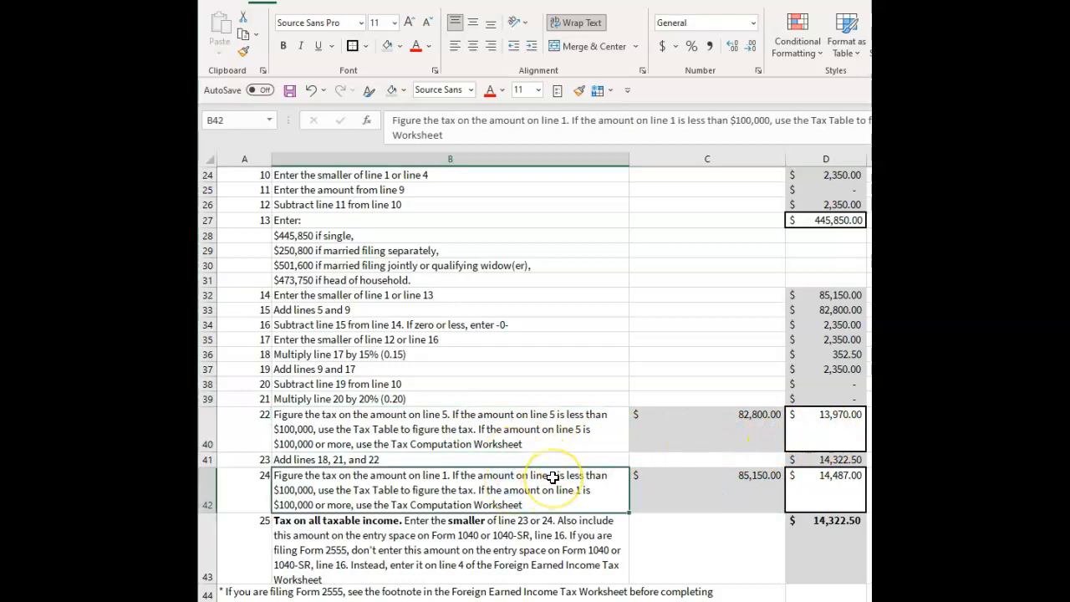
left_click(544, 429)
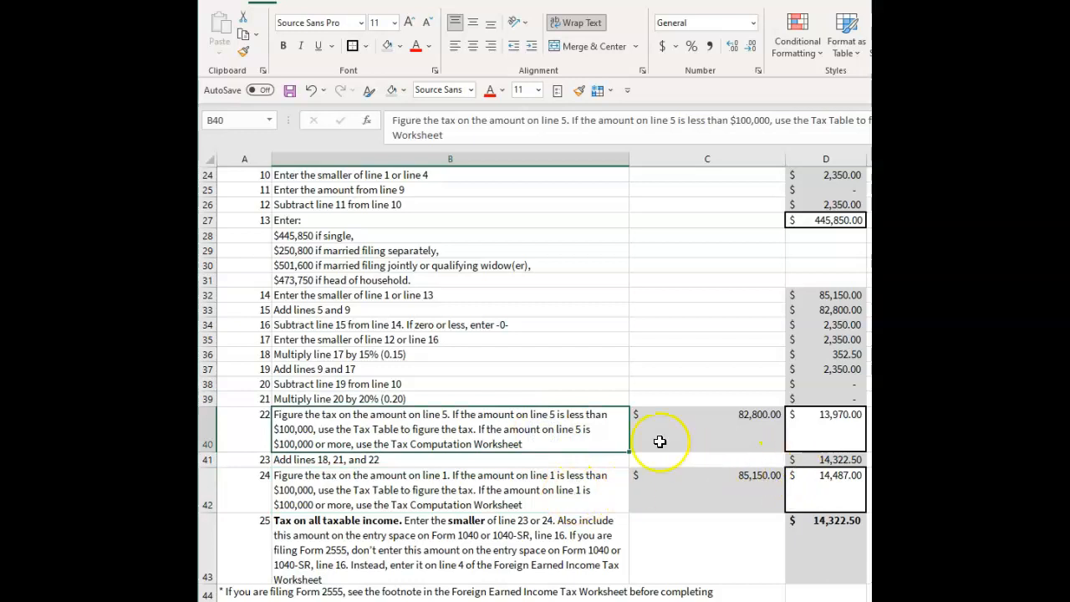
Check the taxes in D40 and D42 against their base amounts, and review the line 23 addition formula in D41.
left_click(735, 427)
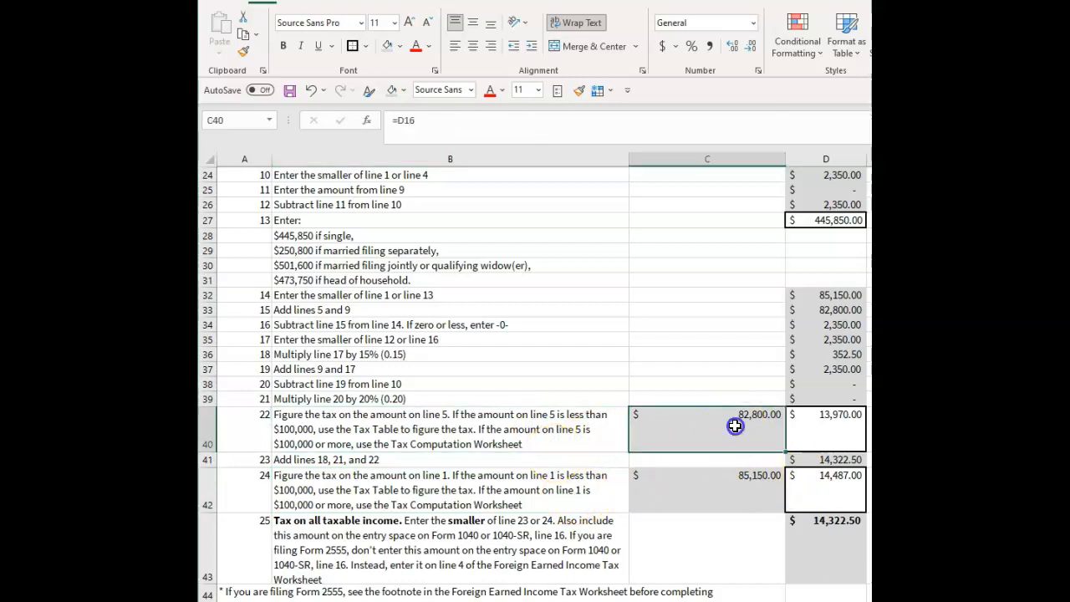
left_click(845, 429)
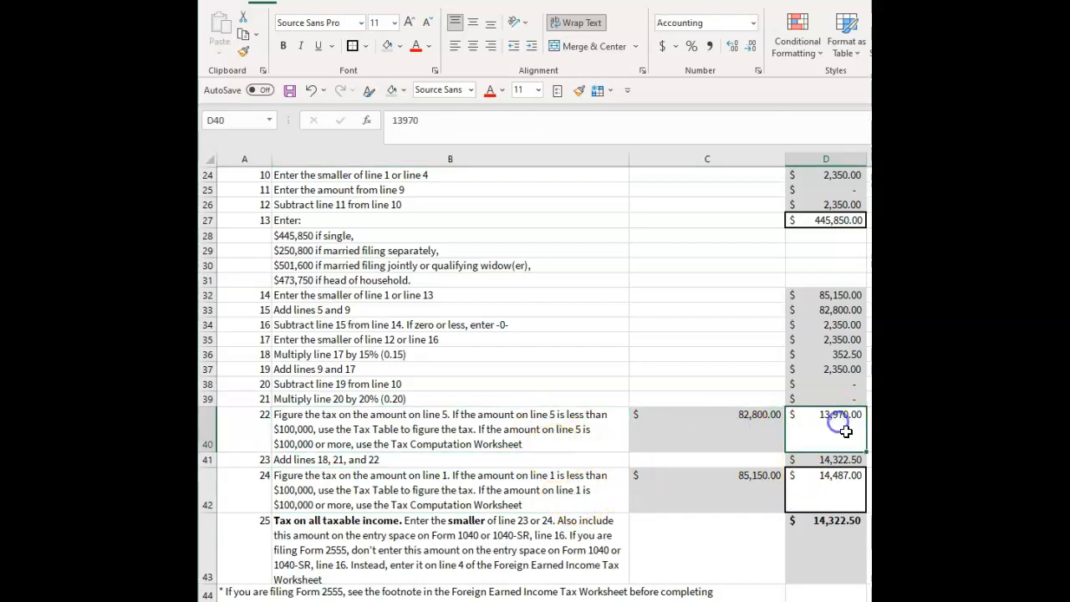
left_click(701, 490)
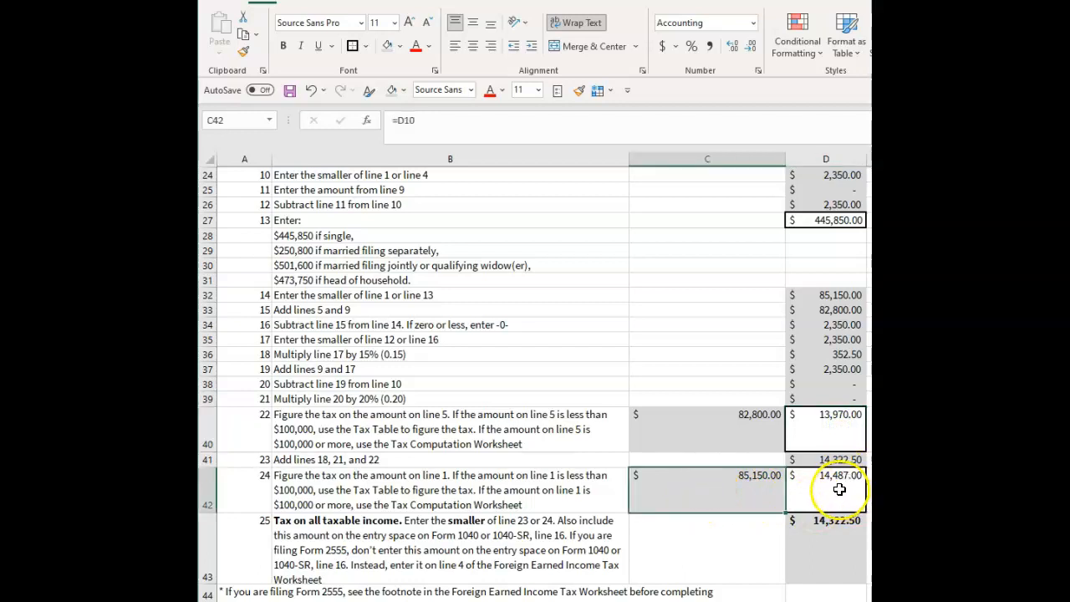
left_click(840, 492)
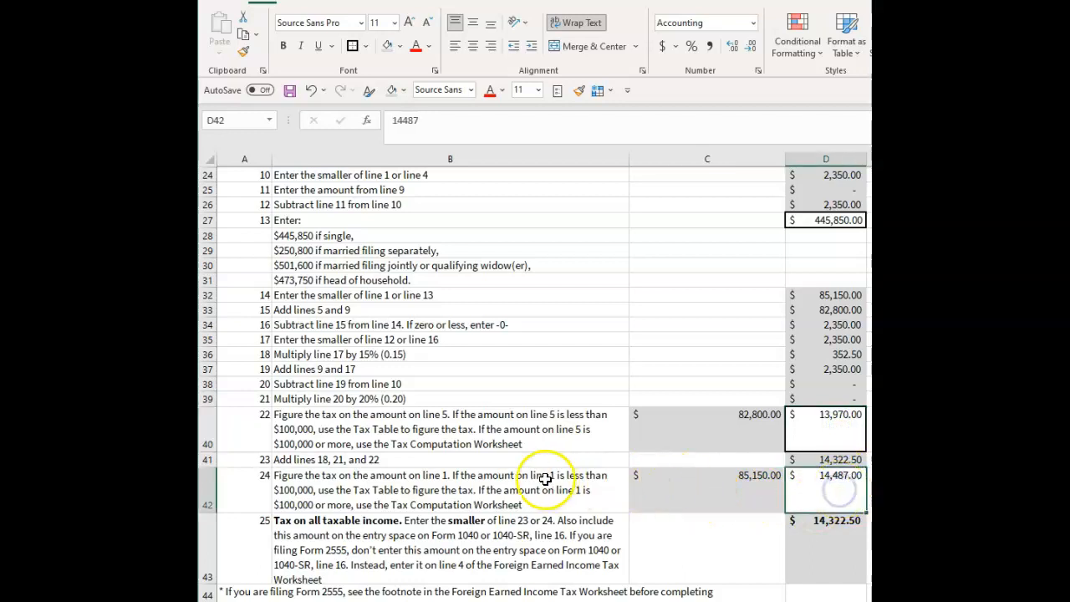
left_click(844, 461)
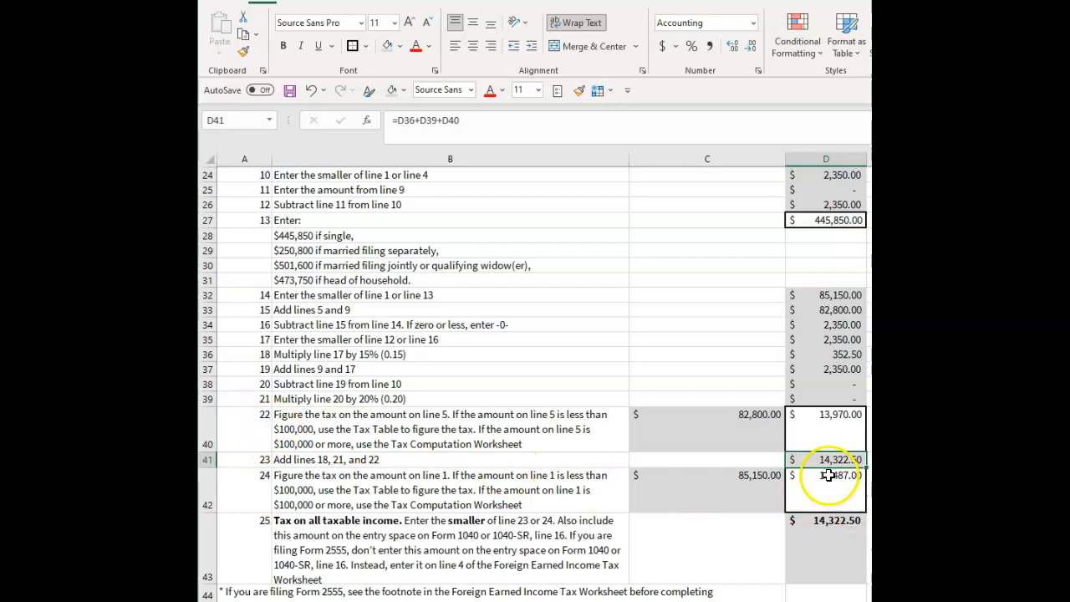
Compare the base amounts in C40 and C42 once more, along with the line 24 tax in D42.
left_click(736, 481)
left_click(712, 445)
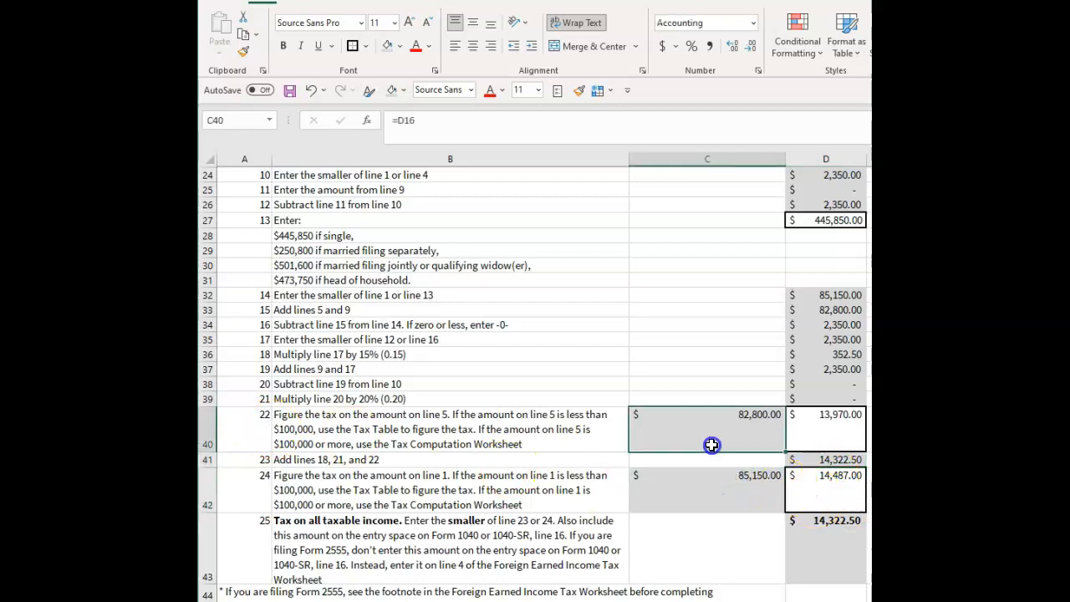
left_click(711, 495)
left_click(702, 437)
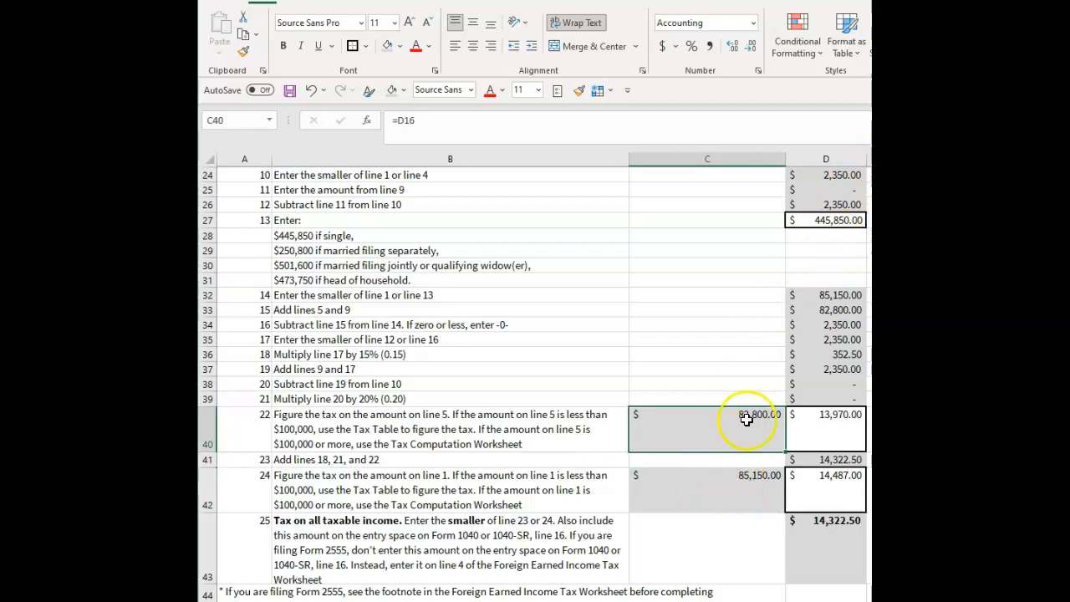
left_click(743, 484)
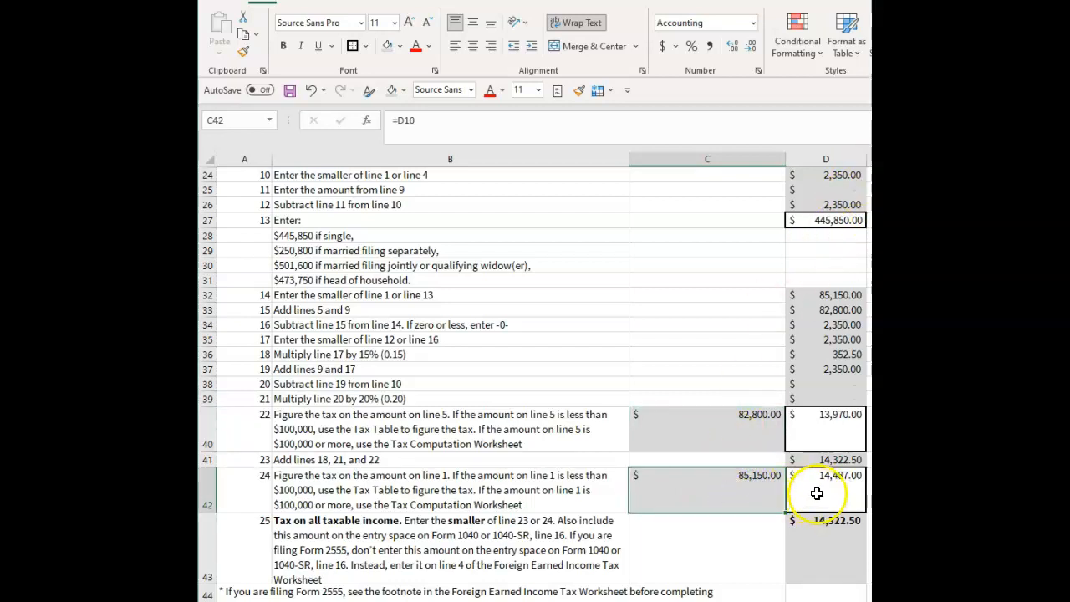
left_click(822, 487)
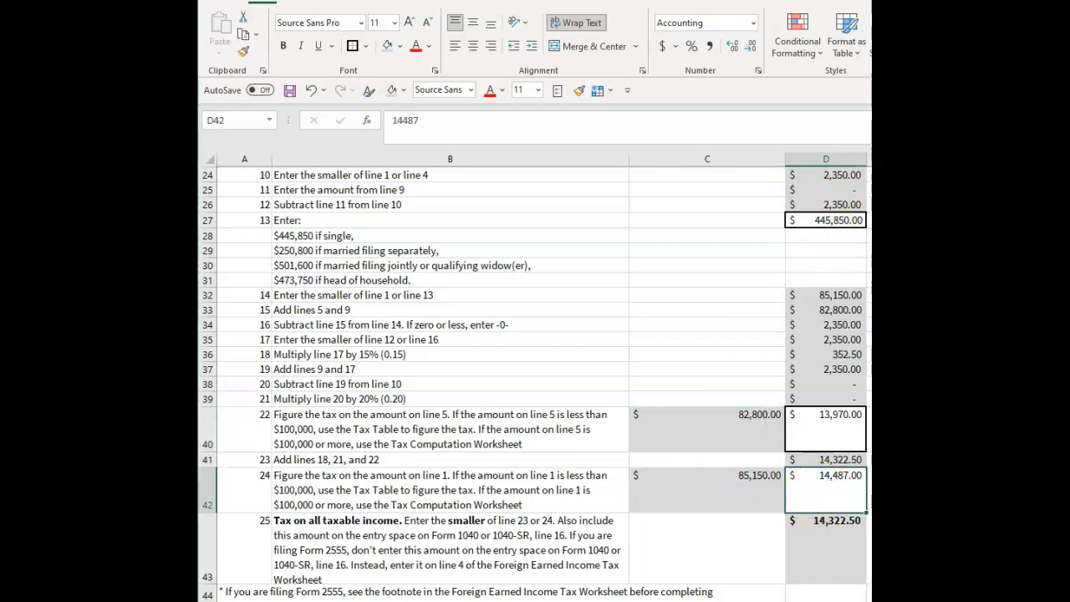
Examine the line 25 MIN formula in D43 against the line 23 and line 24 rows it compares.
left_click(824, 542)
scroll(753, 497, "down", 1)
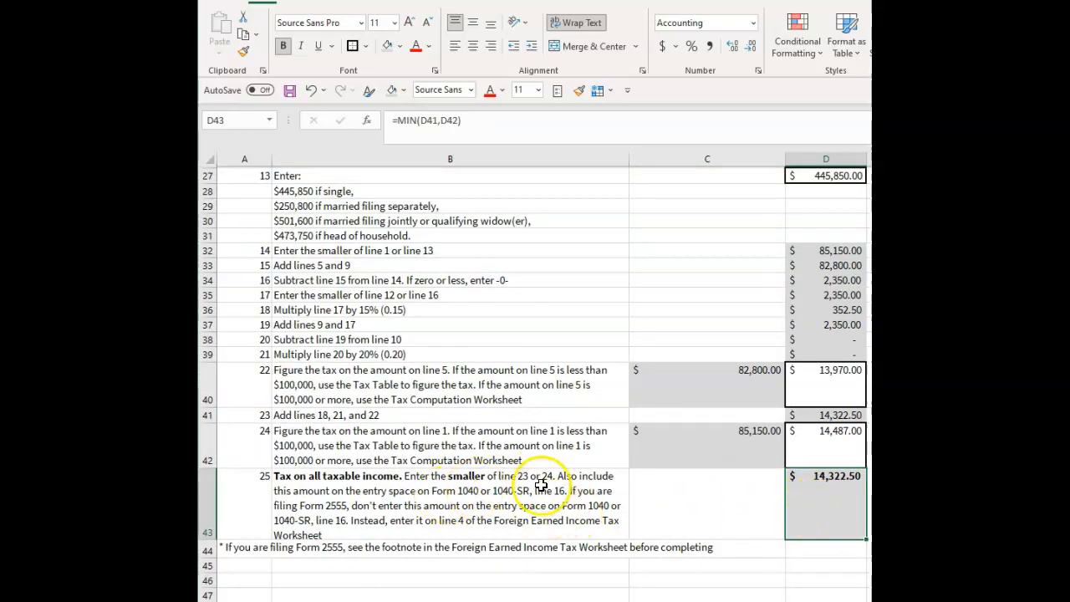
left_click(295, 411)
left_click_drag(294, 412, 820, 414)
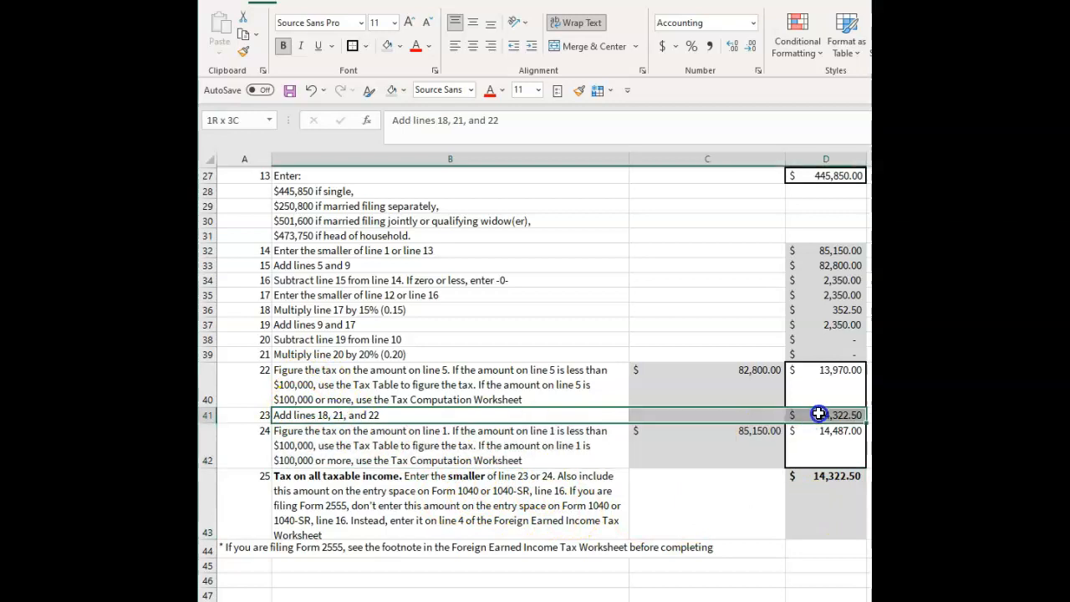
left_click(539, 450)
left_click_drag(539, 450, 793, 444)
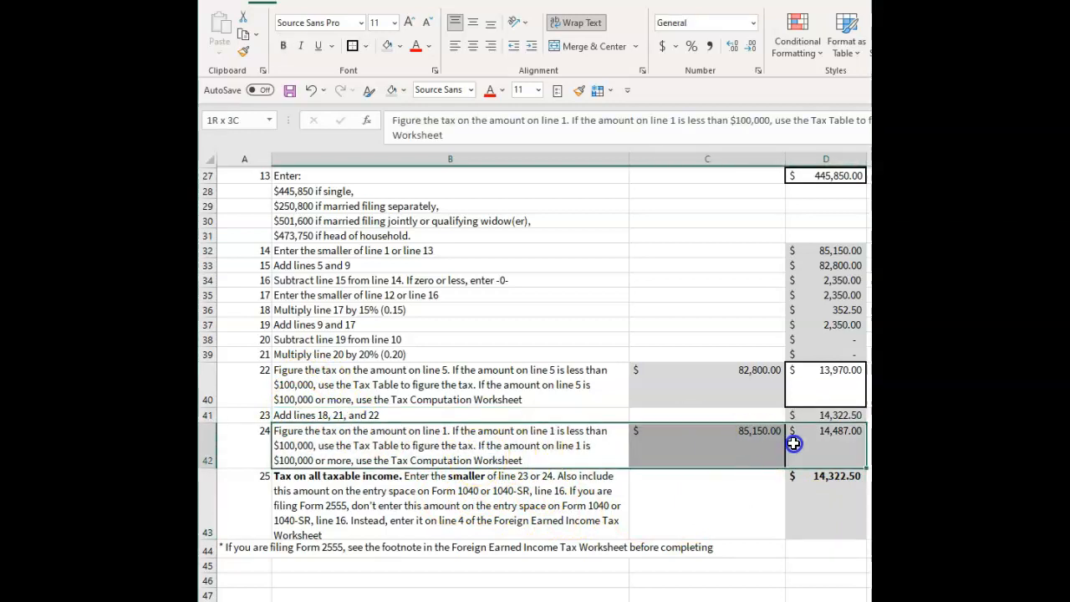
left_click(823, 500)
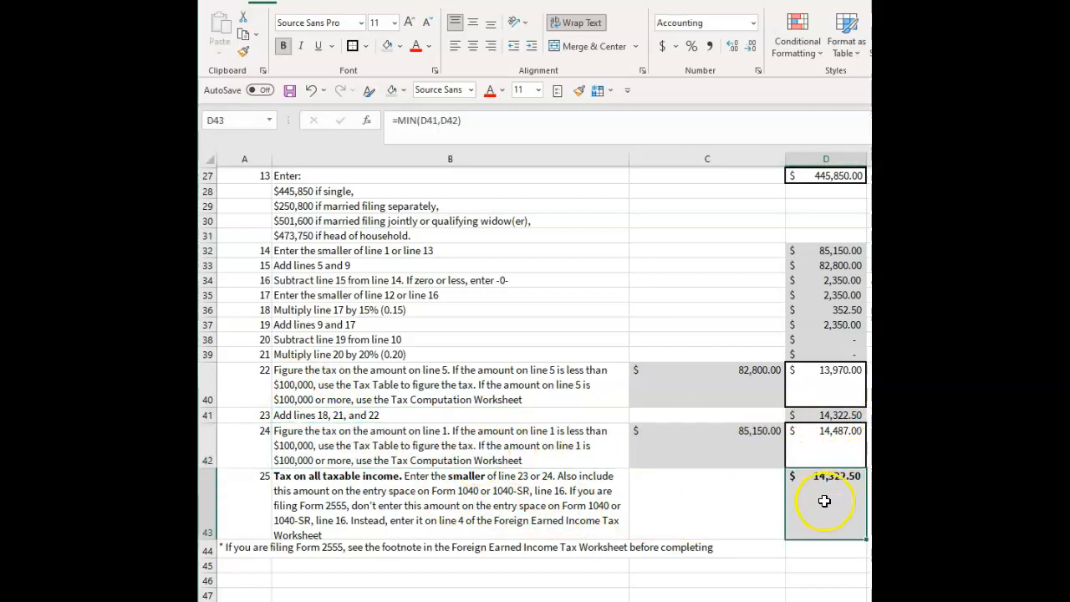
left_click(466, 120)
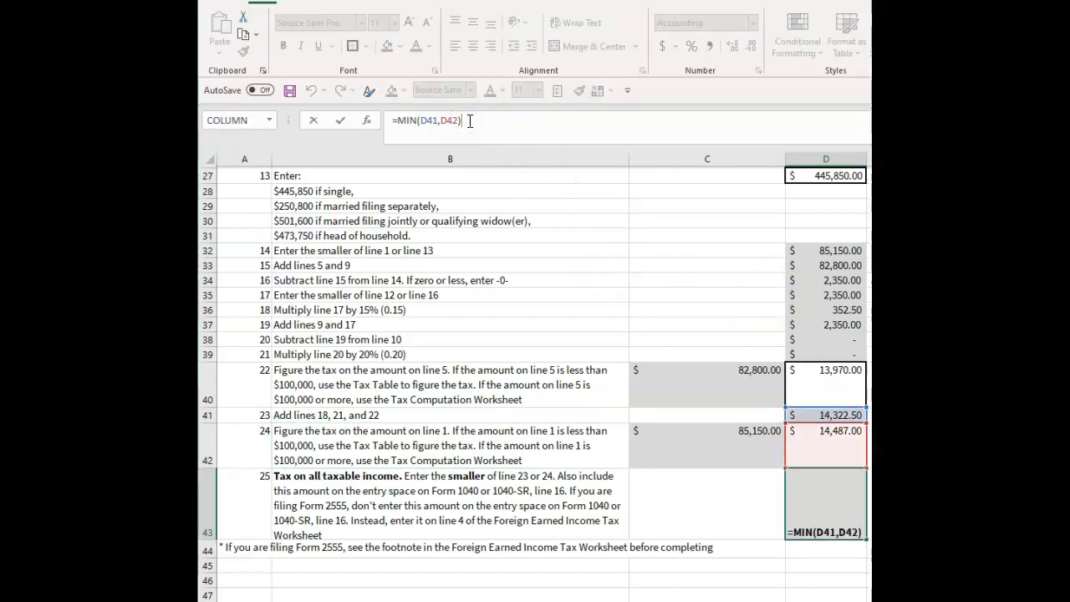
left_click(838, 508)
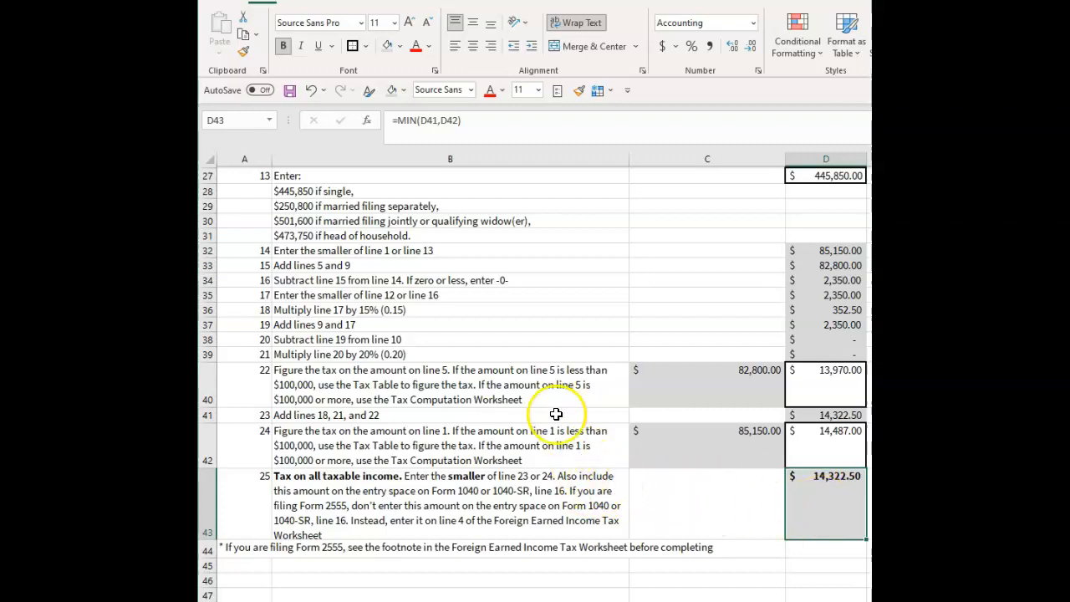
Review the whole worksheet from the line 1 inputs down to the line 25 tax on all taxable income.
scroll(657, 431, "up", 3)
scroll(658, 430, "up", 6)
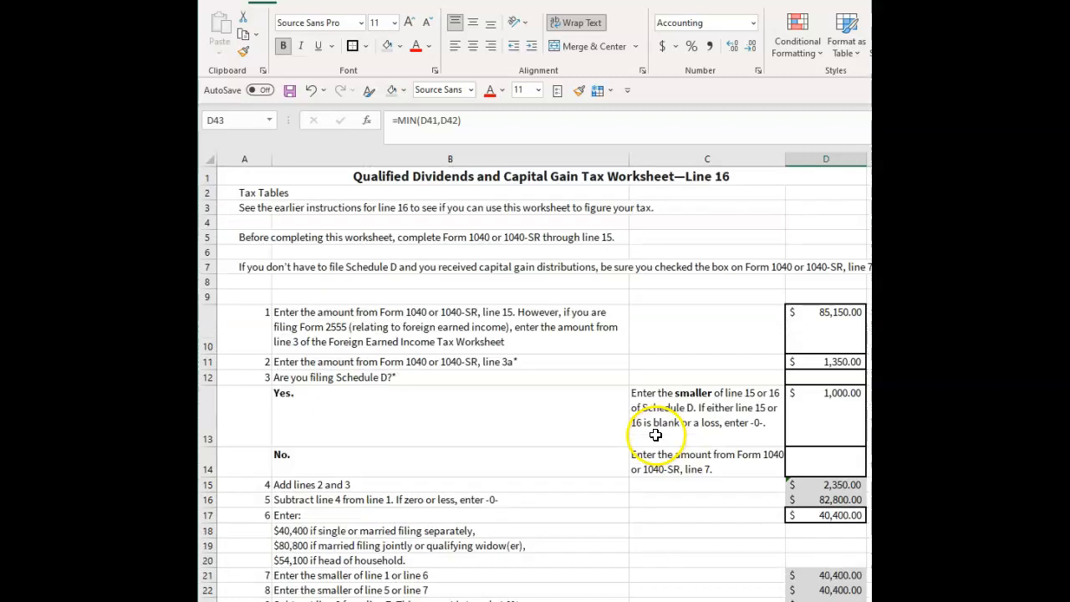
scroll(655, 435, "down", 8)
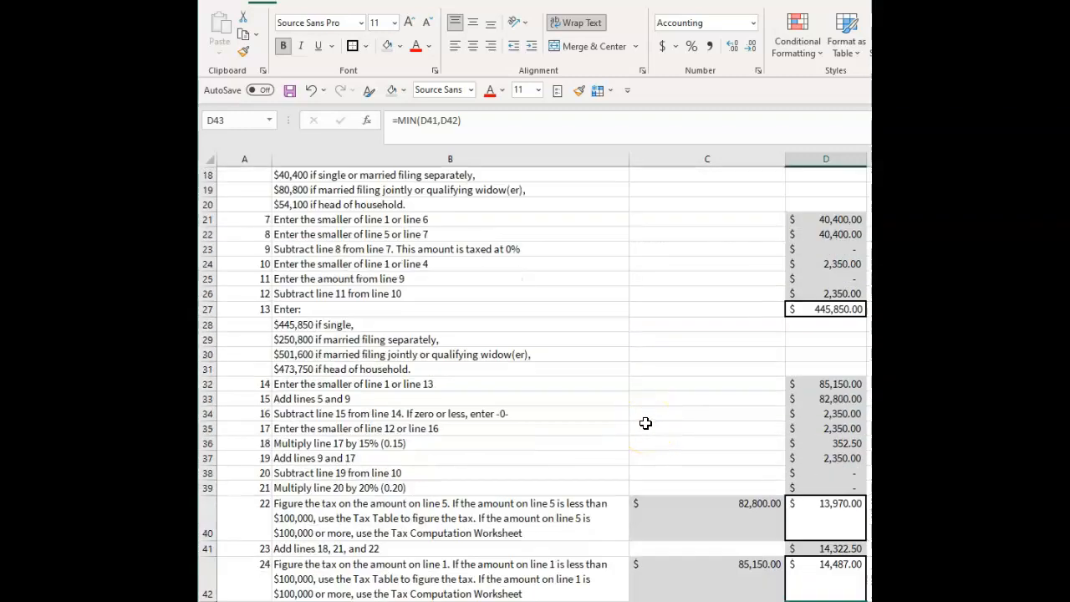
scroll(645, 423, "down", 2)
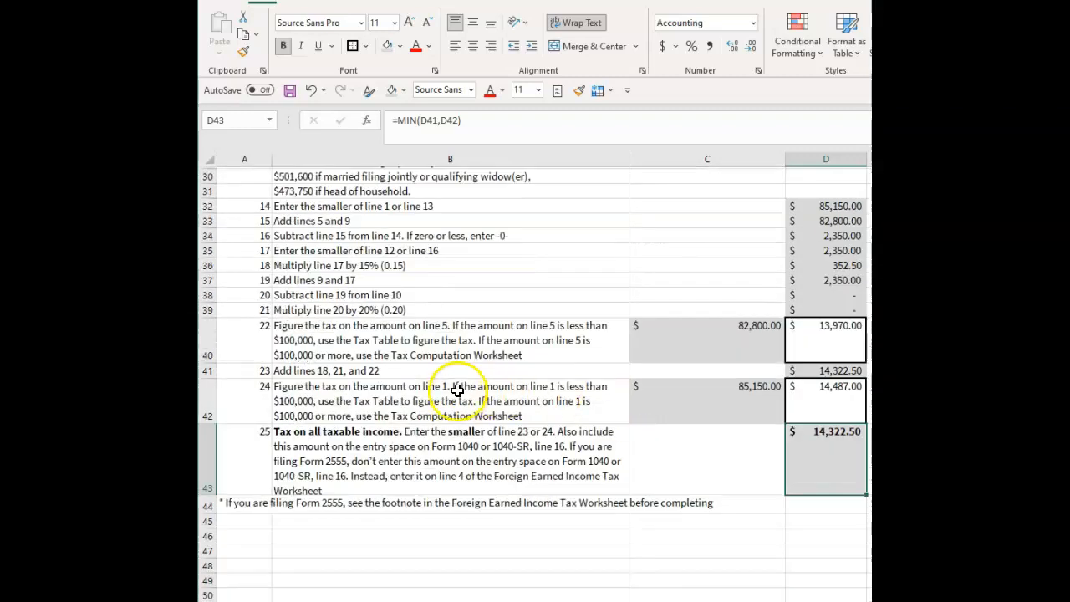
scroll(508, 370, "up", 2)
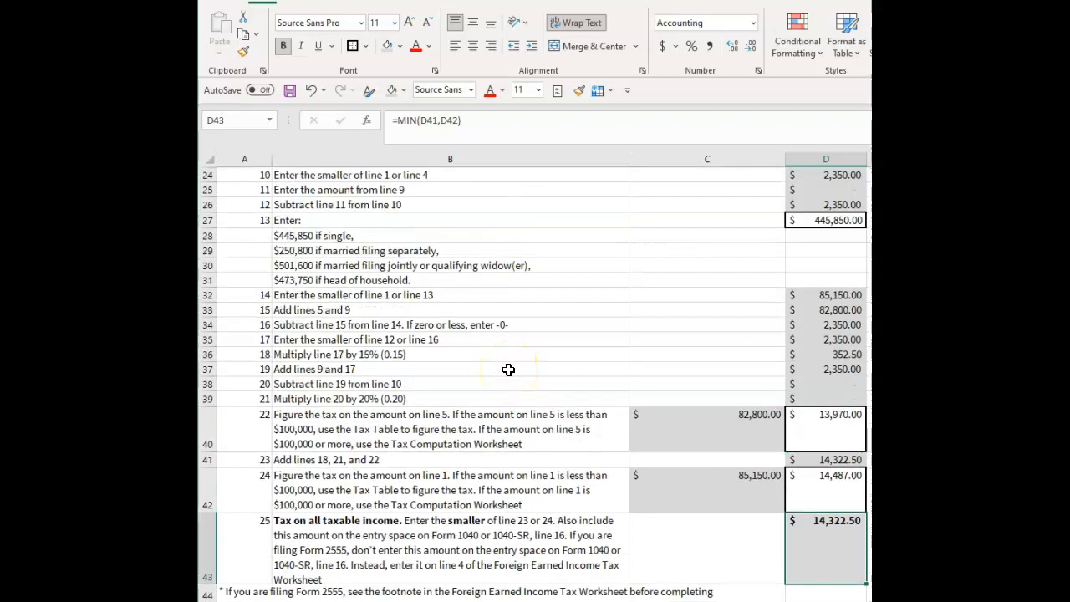
scroll(508, 369, "down", 1)
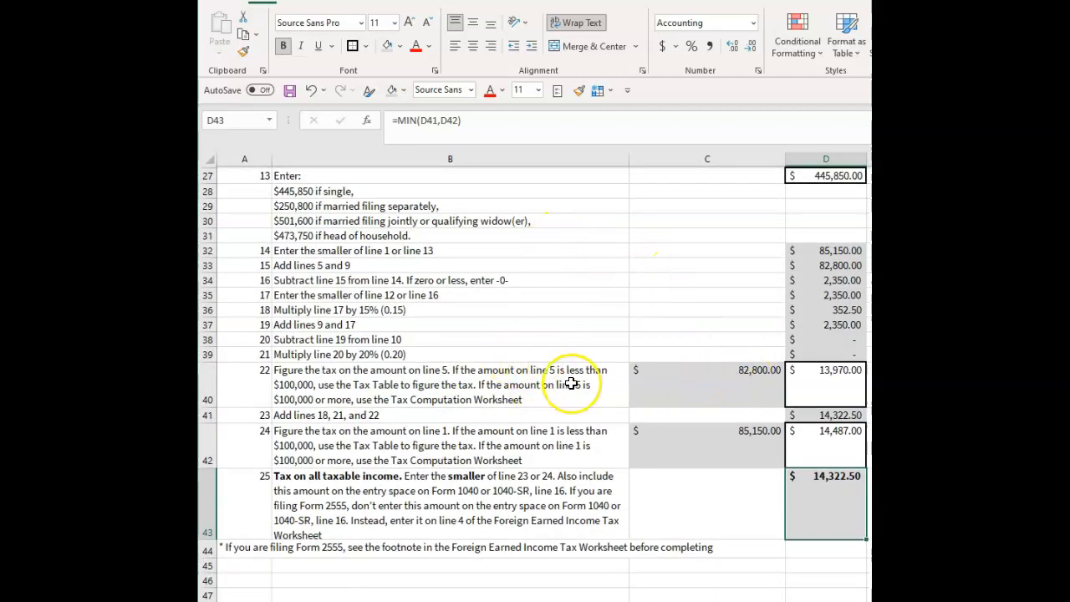
scroll(571, 383, "up", 1)
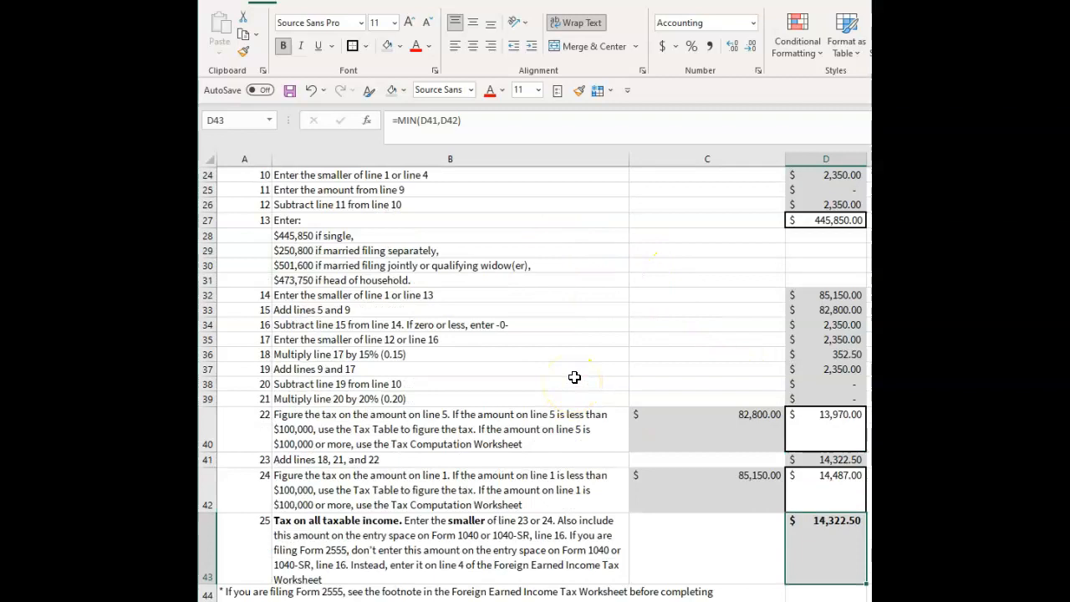
scroll(502, 360, "down", 1)
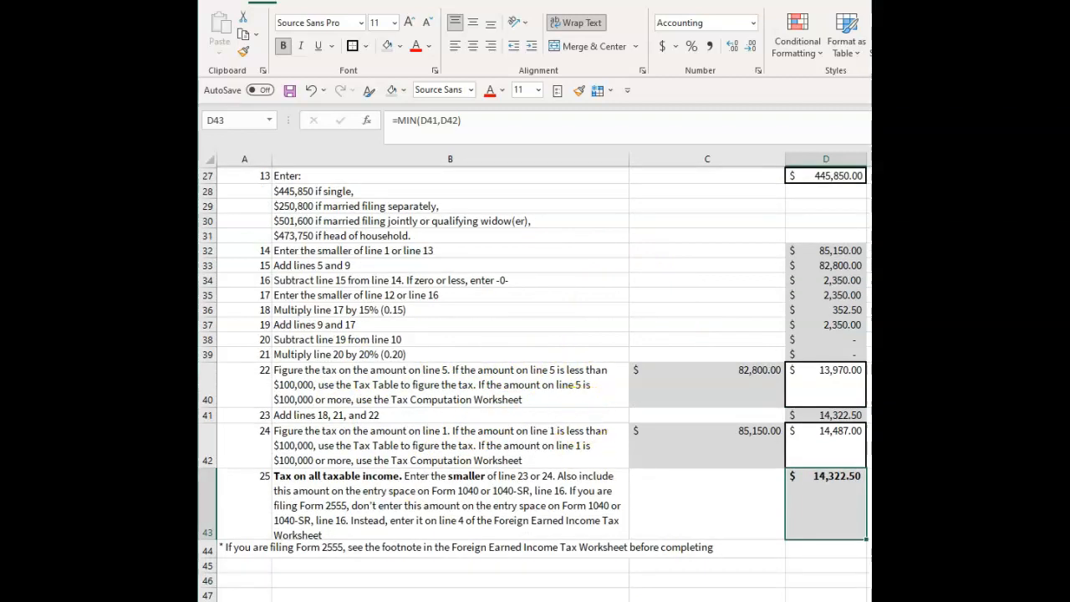